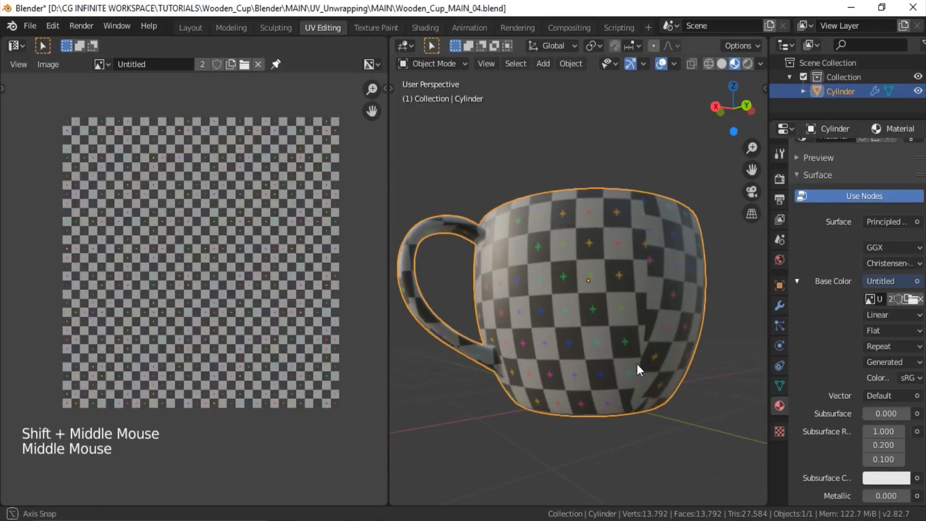
Preview the finished wooden cup by panning around it in an enlarged viewport
shift+middle_drag(637, 364, 514, 368)
key(ctrl+space)
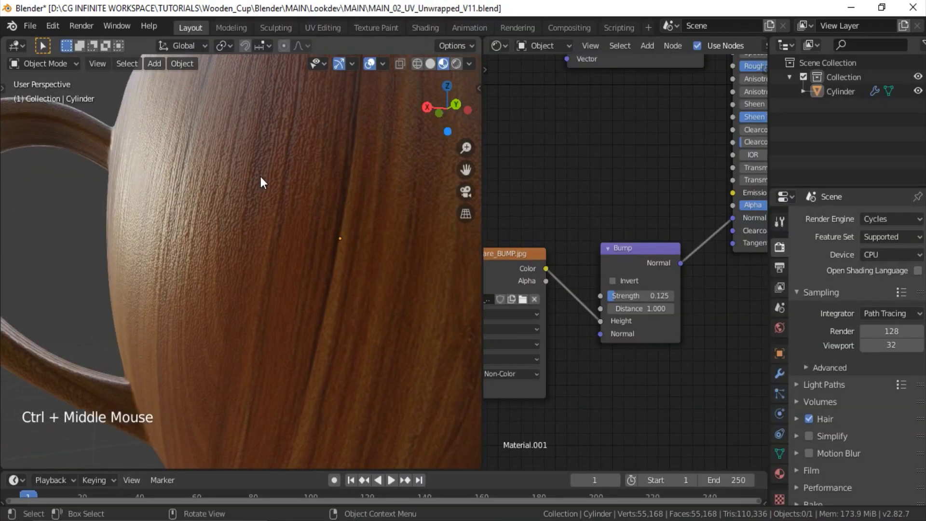
shift+middle_drag(271, 187, 243, 251)
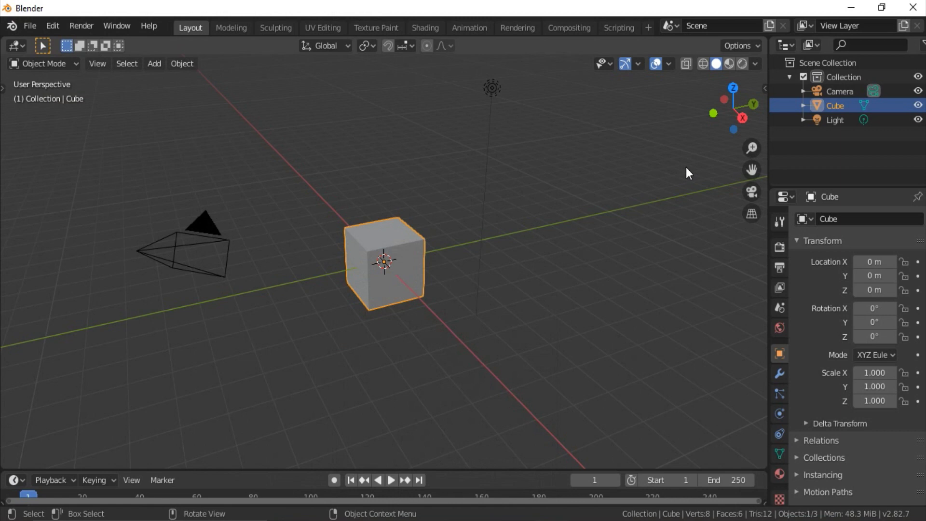
Replace the default cube, camera and light with a cylinder raised 1 m onto the ground
key(a)
key(x)
click(686, 167)
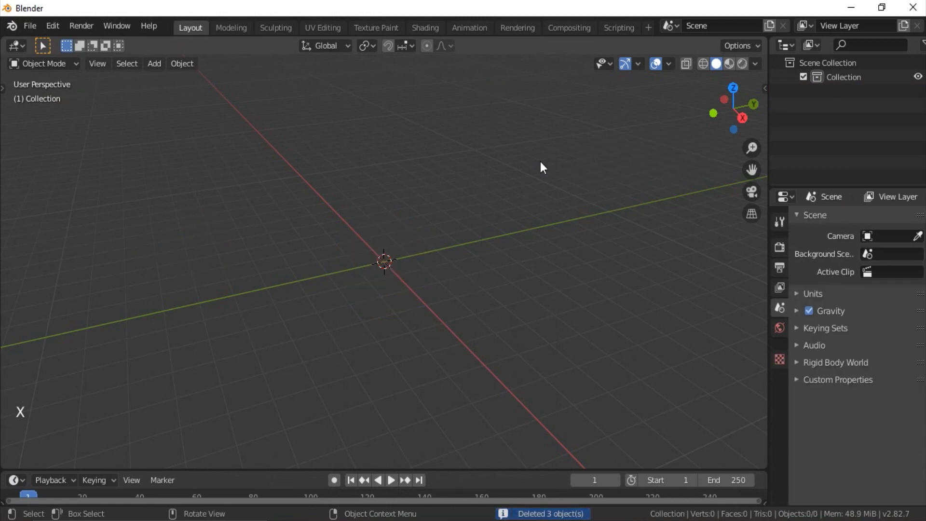
key(shift+a)
click(626, 234)
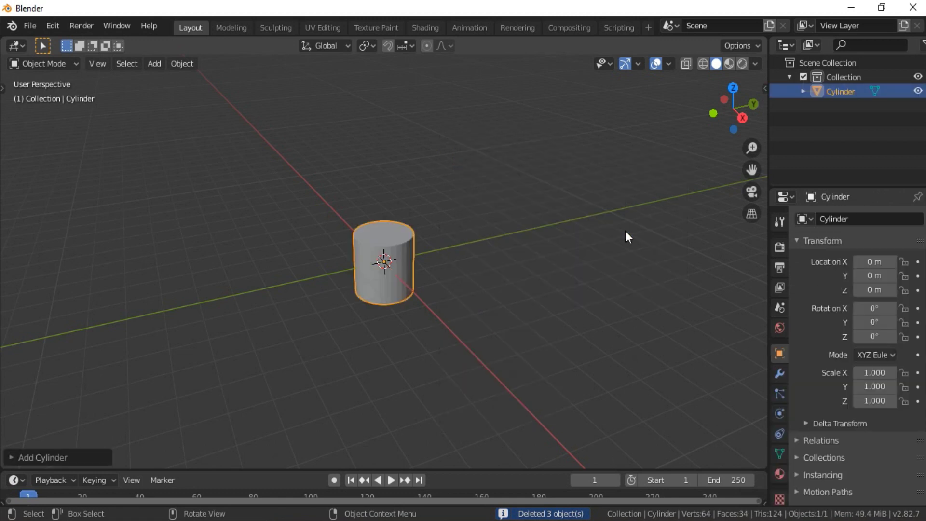
middle_drag(581, 259, 620, 255)
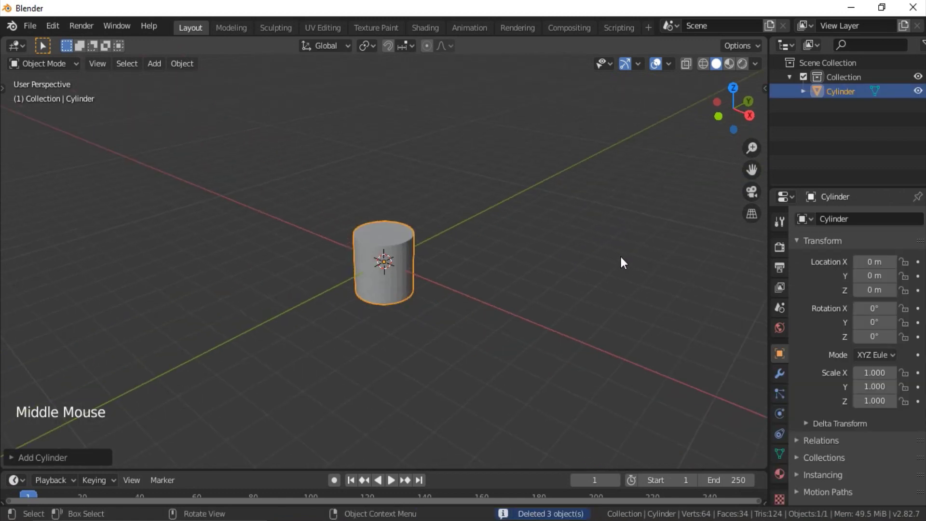
key(g)
key(z)
ctrl+click(626, 230)
In front wireframe Edit Mode, lower the top vertex ring to shorten the cylinder
key(KP_1)
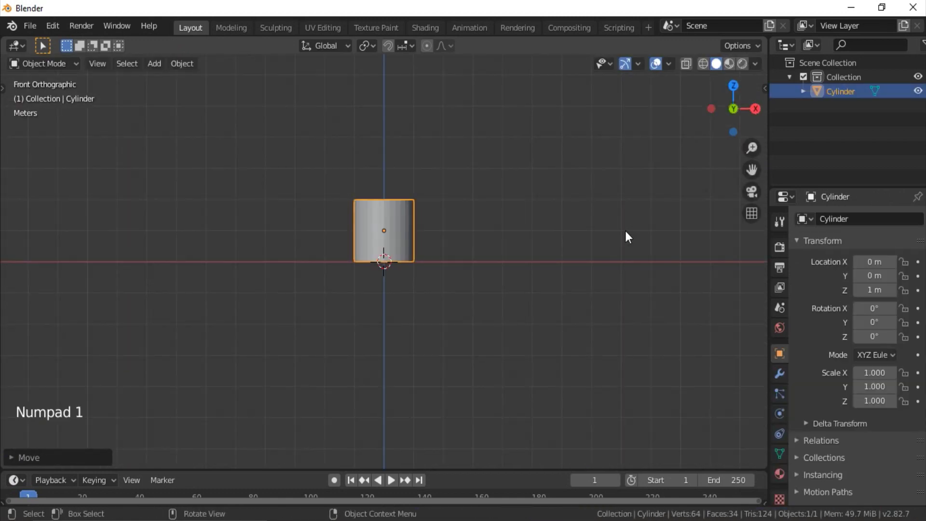
key(KP_Decimal)
key(Tab)
key(z)
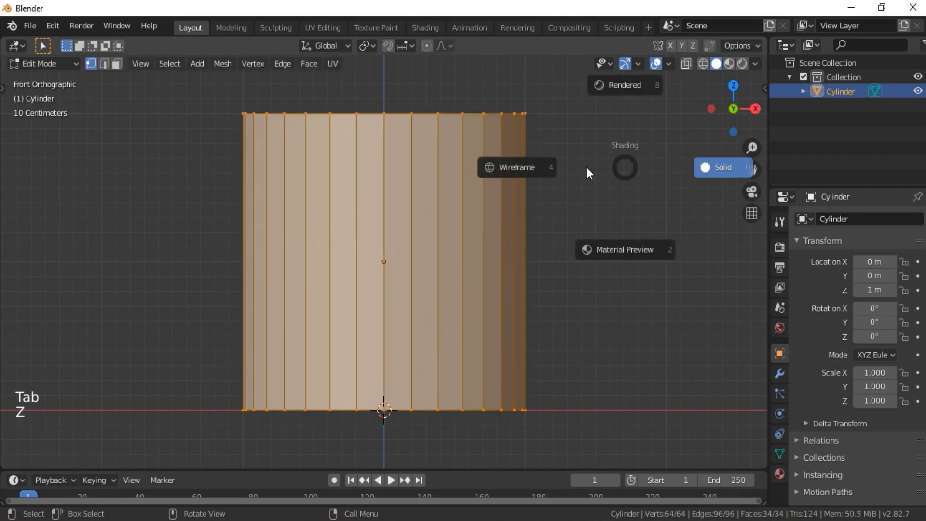
click(519, 170)
drag(192, 91, 564, 166)
key(g)
key(z)
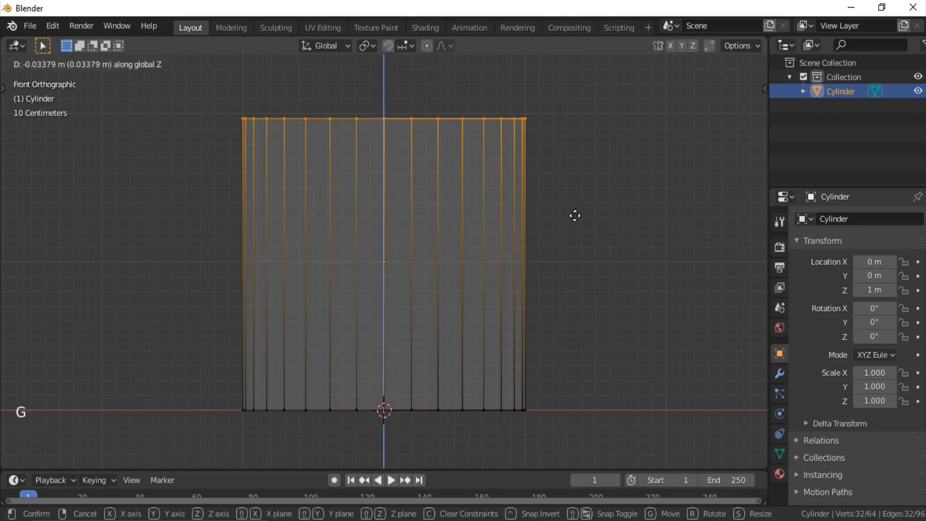
click(577, 295)
shift+middle_drag(577, 296, 580, 272)
Scale the bottom vertex ring to about 0.65 to taper the base
drag(196, 331, 649, 447)
key(s)
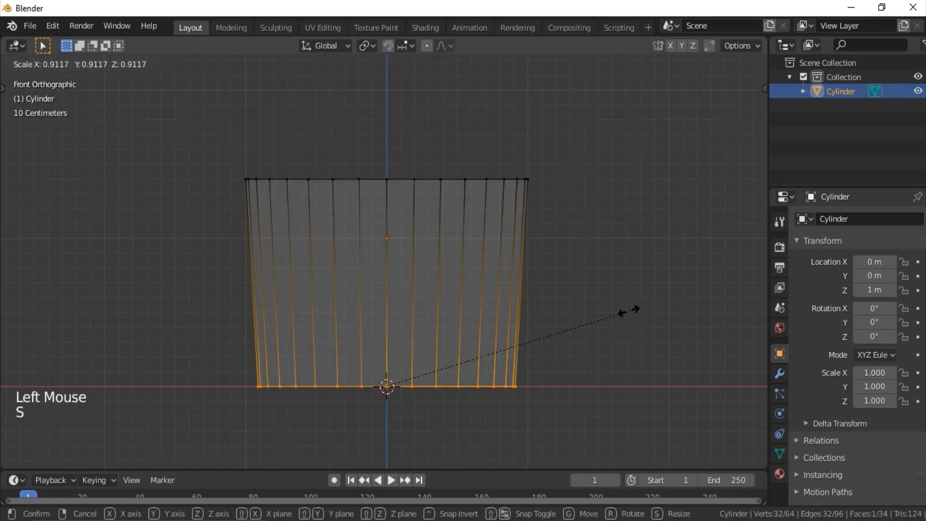
click(581, 318)
key(s)
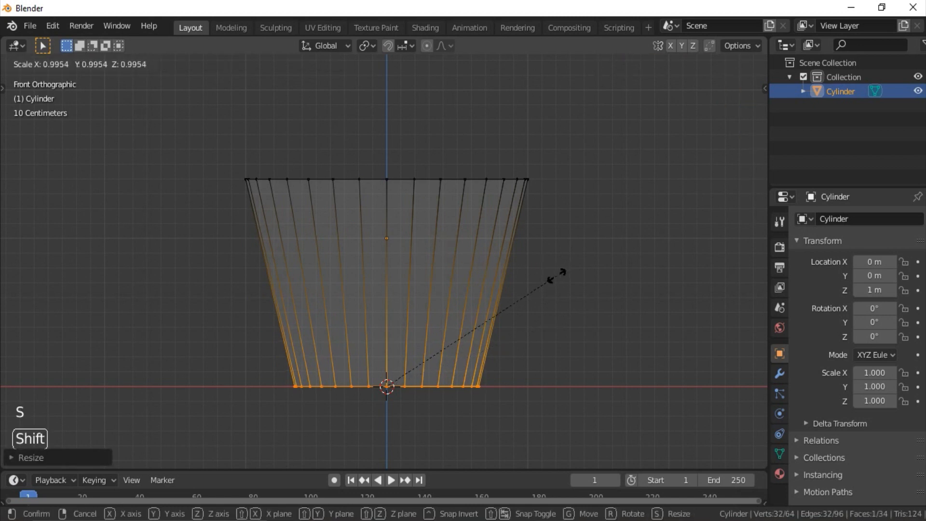
click(556, 274)
Add edge loops on the upper and lower wall, scaling each outward
shift+middle_drag(335, 252, 354, 282)
key(ctrl+r)
click(419, 279)
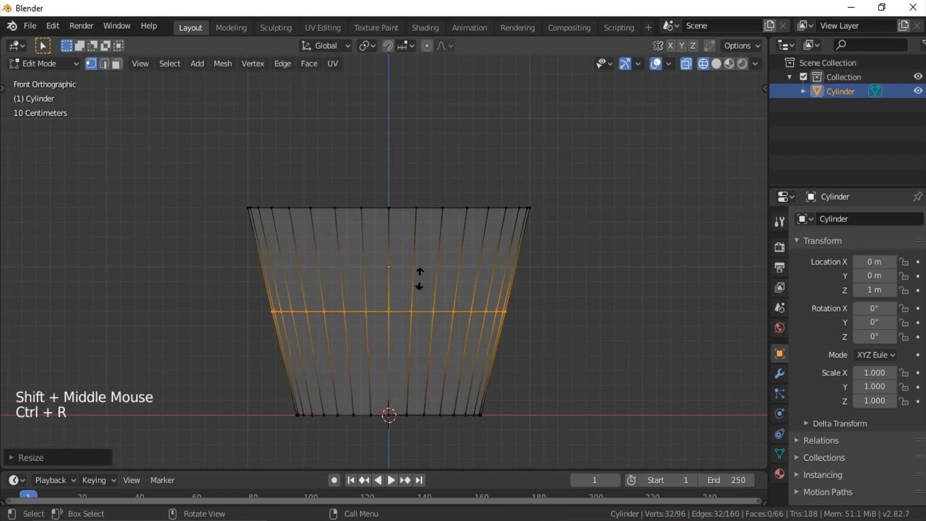
click(451, 235)
key(s)
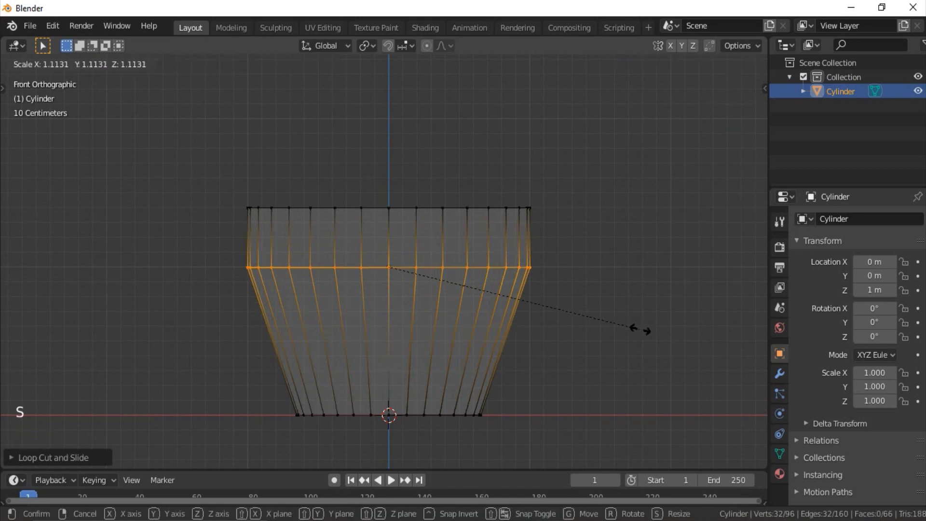
click(638, 331)
ctrl+middle_drag(386, 318, 383, 270)
shift+middle_drag(383, 270, 463, 280)
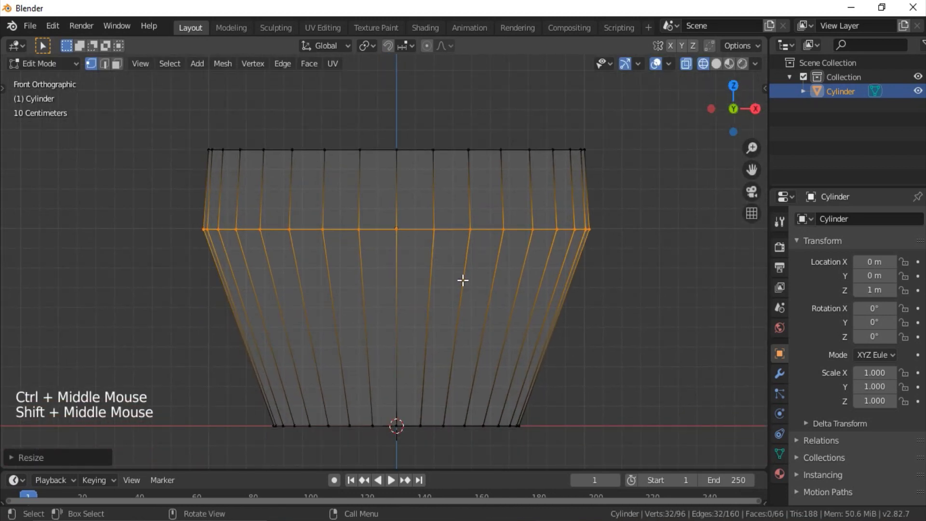
key(ctrl+r)
click(463, 281)
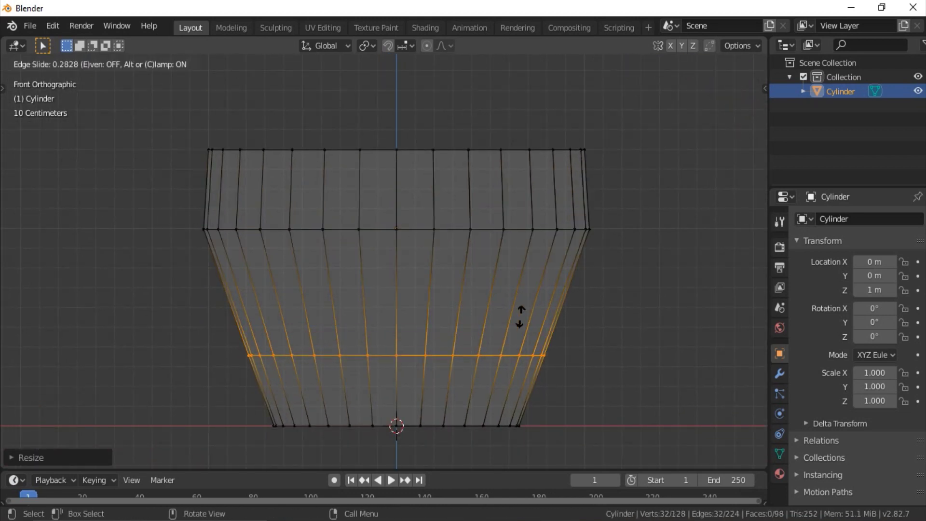
click(579, 263)
key(s)
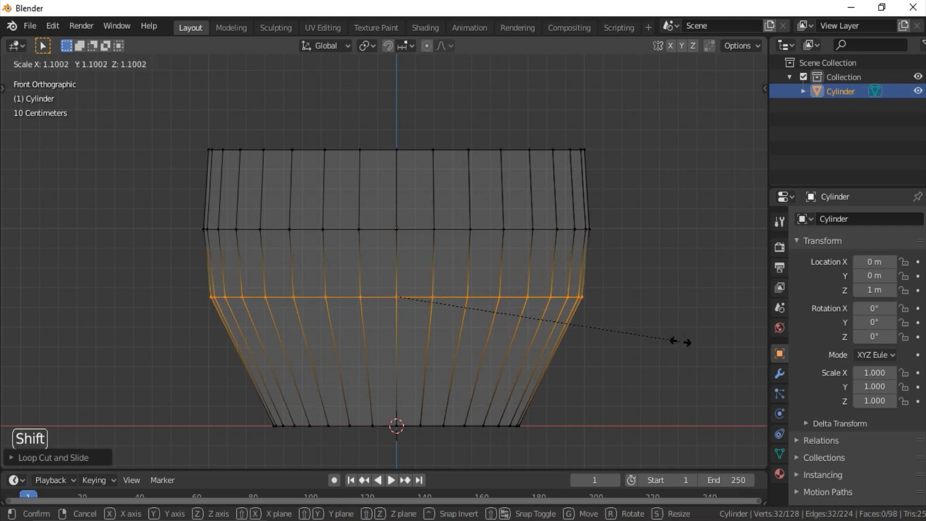
click(574, 336)
Add two more widened loops near the bottom and across the lower body
shift+middle_drag(573, 335, 575, 318)
key(ctrl+r)
click(539, 330)
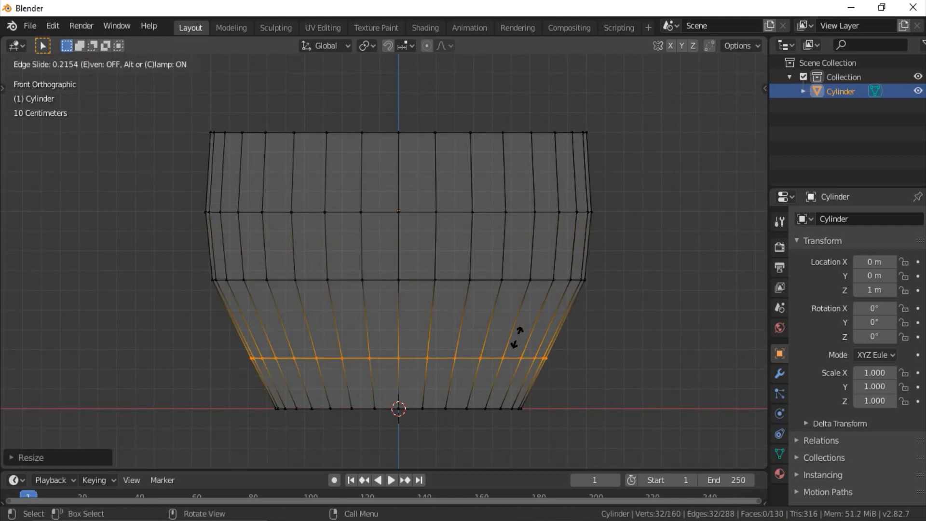
click(520, 335)
key(s)
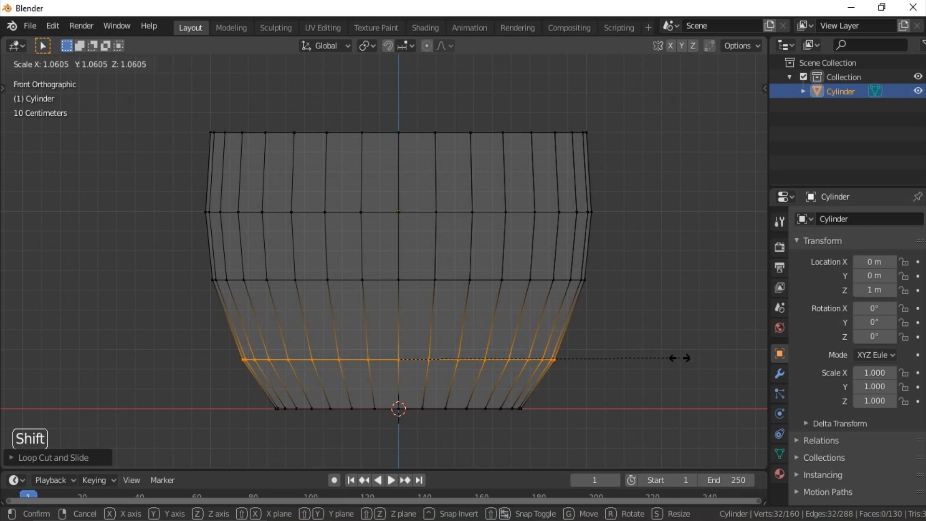
click(685, 357)
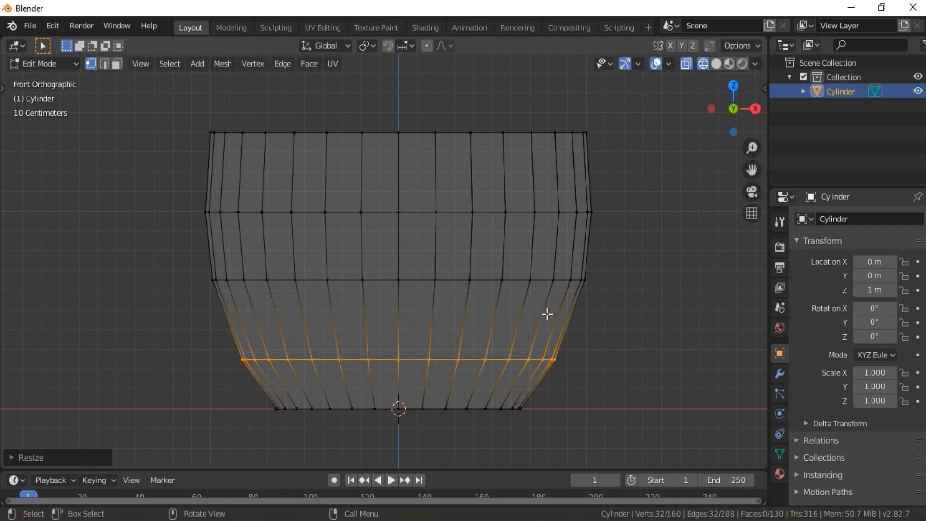
key(ctrl+r)
click(563, 333)
click(569, 325)
key(s)
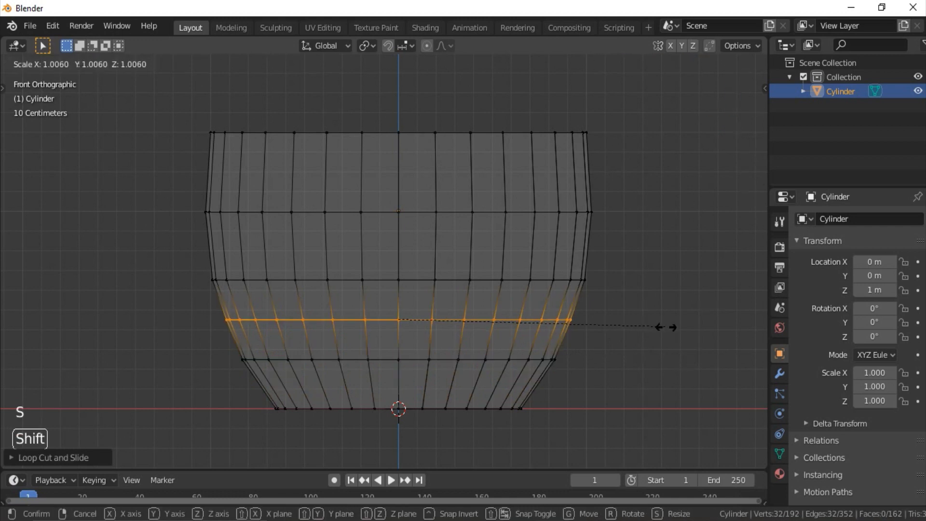
click(680, 327)
shift+middle_drag(568, 255, 583, 198)
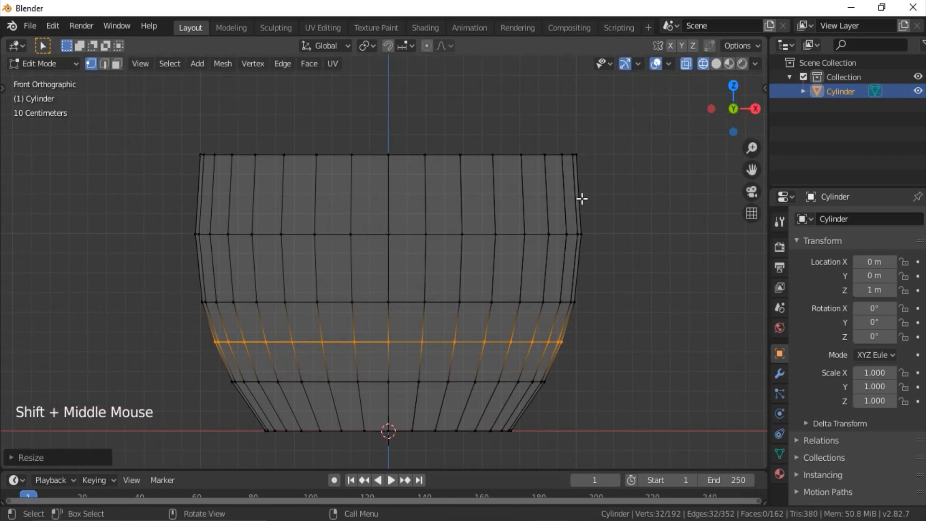
Add two edge loops near the rim, sliding each into place
key(ctrl+r)
click(595, 194)
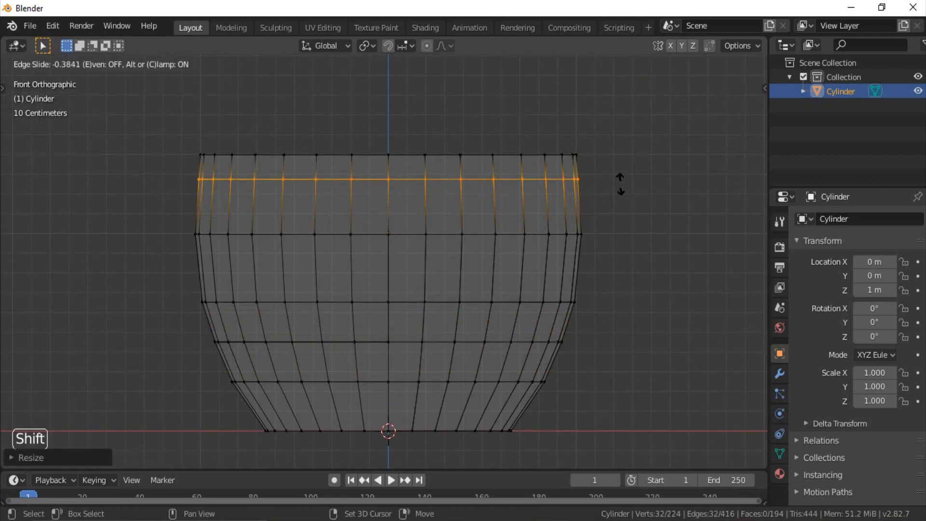
click(586, 203)
key(g)
key(g)
key(shift)
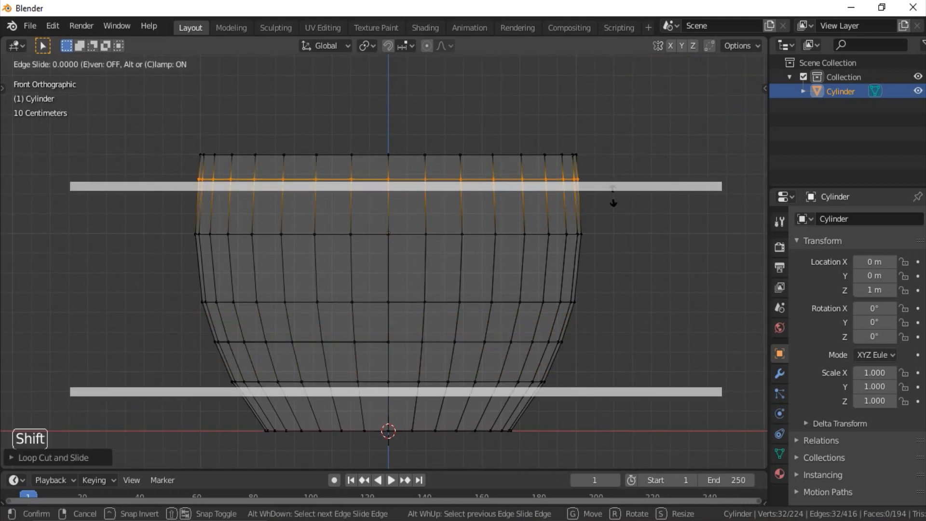
click(613, 199)
key(ctrl+r)
click(585, 201)
key(shift)
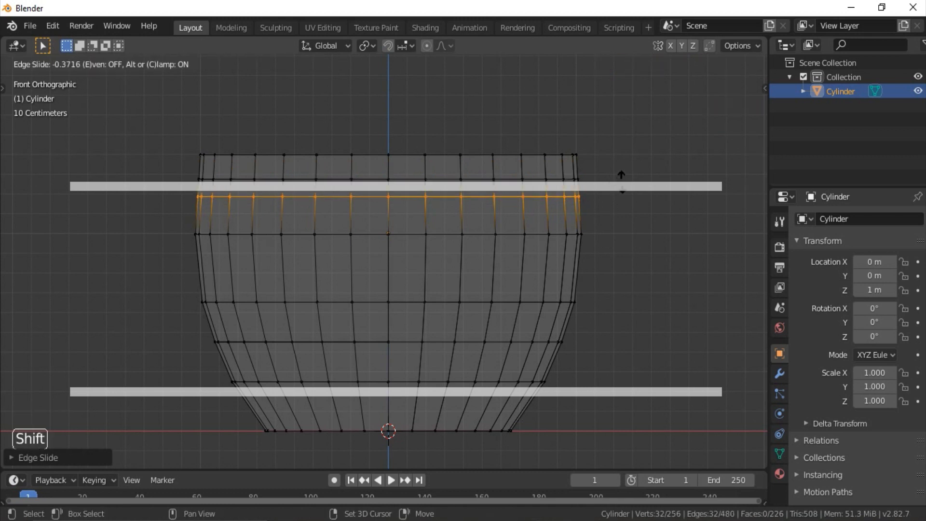
click(621, 190)
Slightly widen the band between the two rim loops
shift+middle_drag(572, 258, 555, 205)
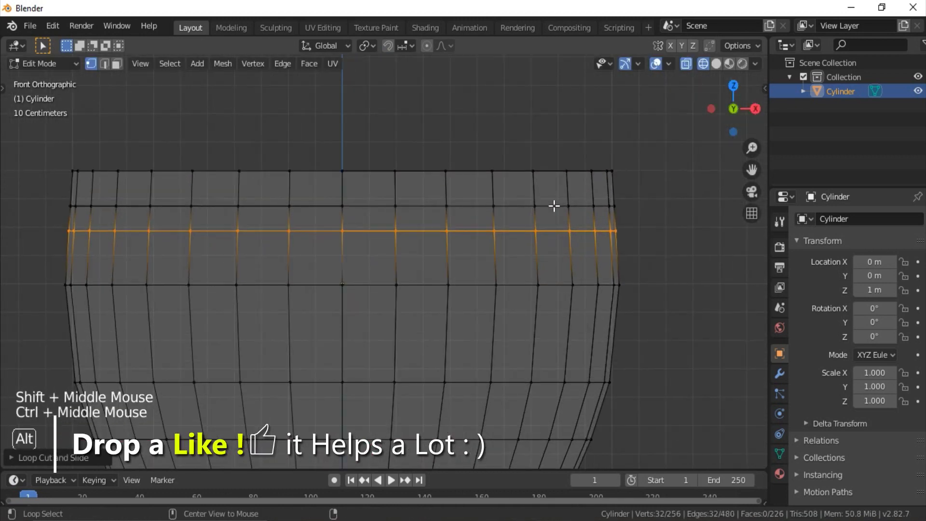
alt+click(562, 206)
alt+shift+click(575, 231)
key(s)
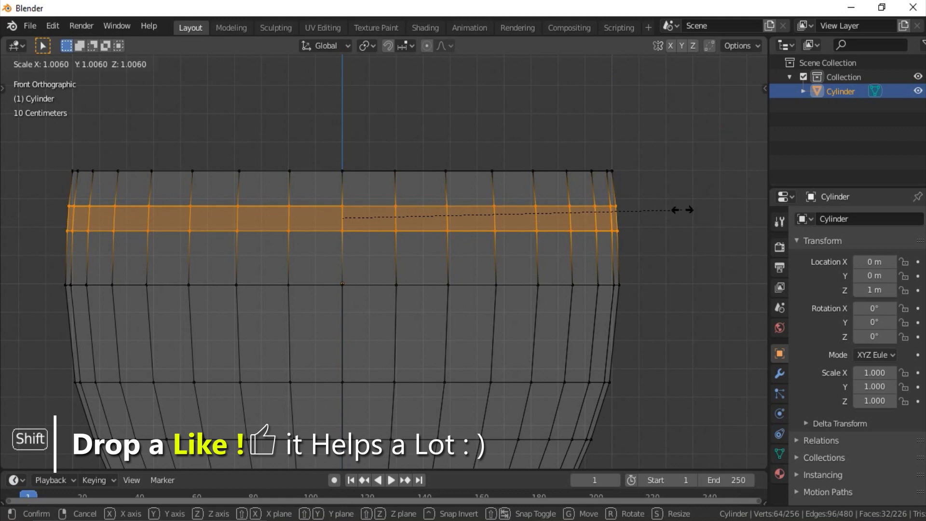
click(685, 209)
ctrl+middle_drag(545, 239, 510, 296)
Add a centred edge loop near the base and scale it
key(ctrl+r)
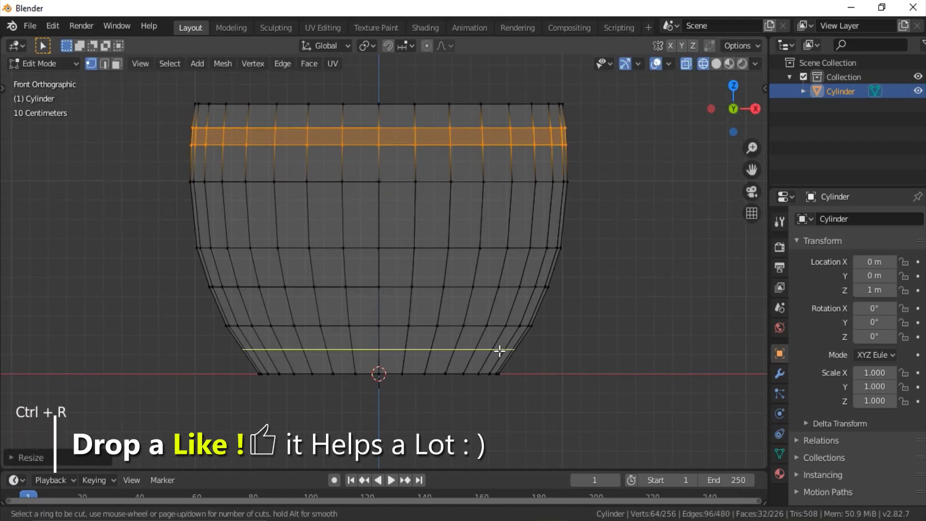
click(500, 349)
right_click(558, 333)
ctrl+middle_drag(558, 333, 609, 209)
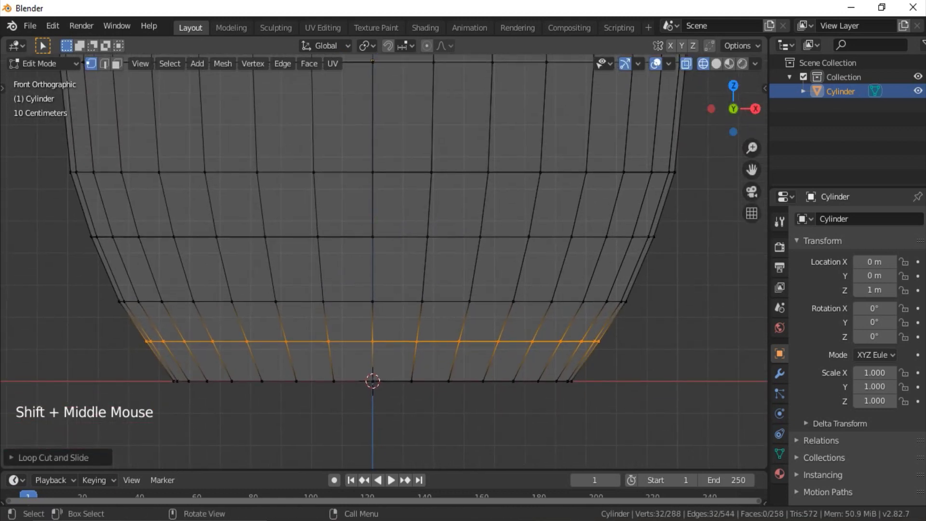
key(s)
click(724, 333)
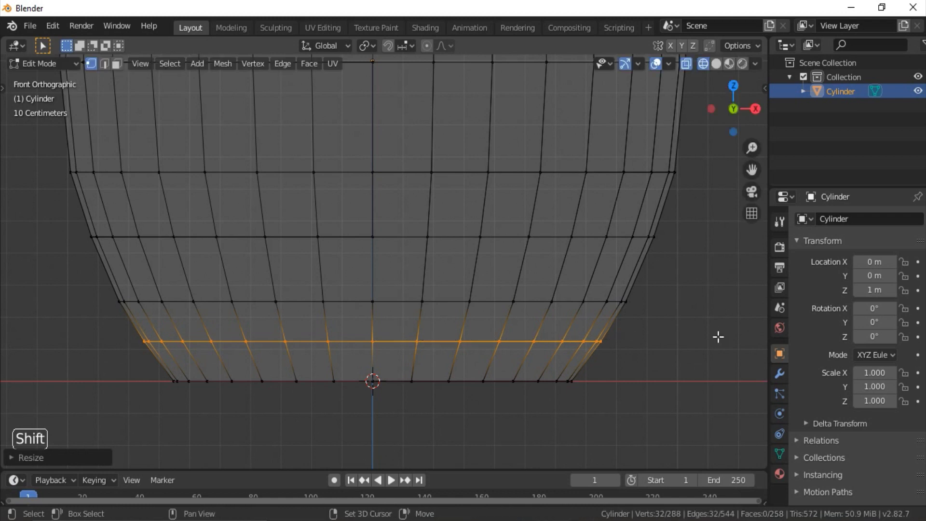
Slide the middle loop of the body to a new position along the wall
ctrl+middle_drag(718, 335, 565, 273)
alt+click(483, 307)
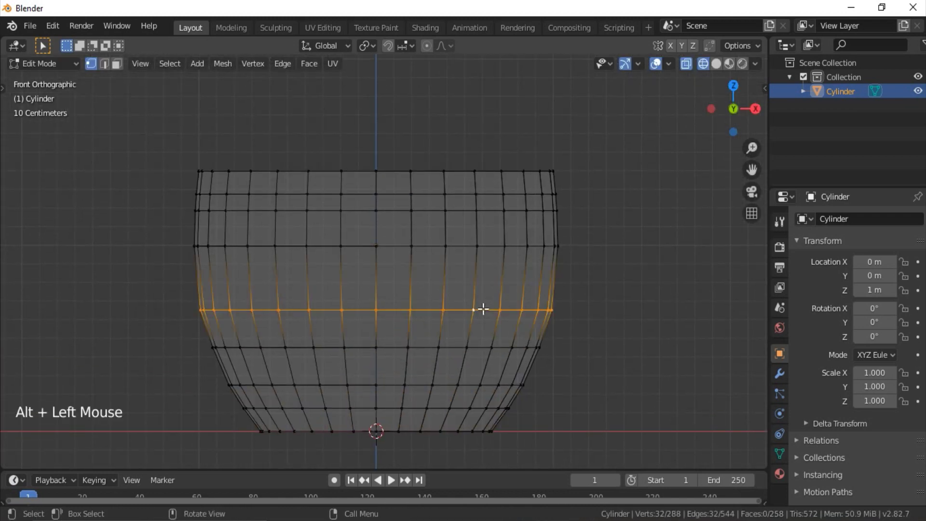
key(g)
key(g)
click(624, 284)
Delete the cup's top face to open it, then return to Object Mode
scroll(625, 284, down, 3)
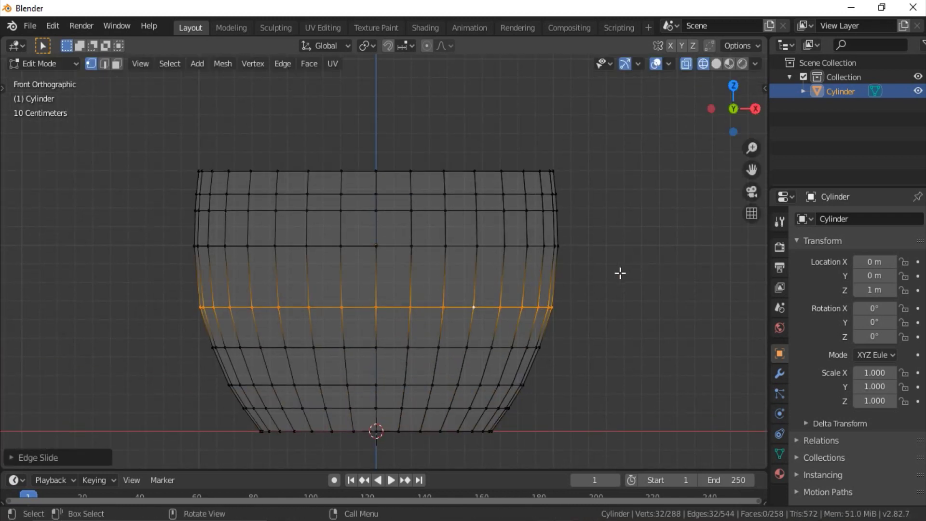
mouse_move(620, 270)
middle_down()
mouse_move(502, 273)
mouse_move(521, 252)
mouse_move(645, 232)
mouse_move(593, 262)
mouse_move(557, 264)
middle_up()
key(z)
alt+click(478, 244)
key(x)
click(479, 248)
key(Tab)
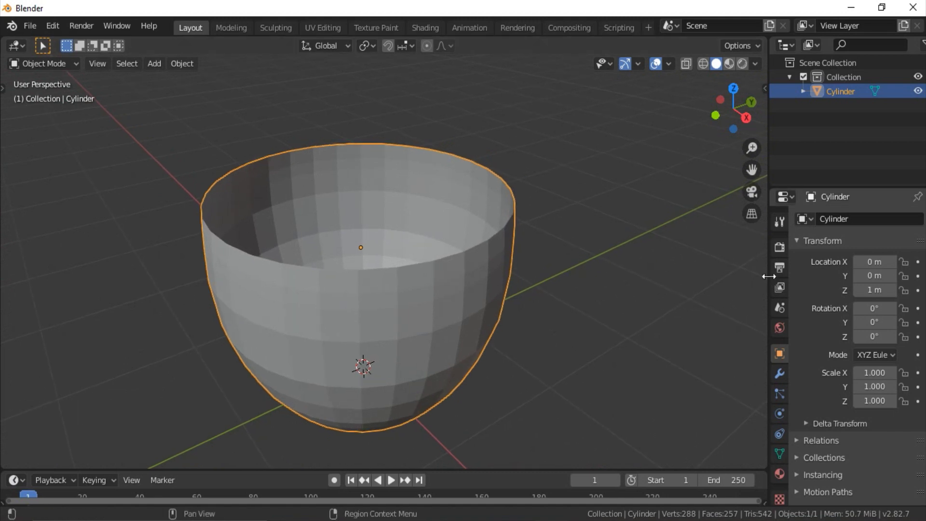
Add a Solidify modifier and set its Thickness to 0.025 m
drag(768, 277, 690, 338)
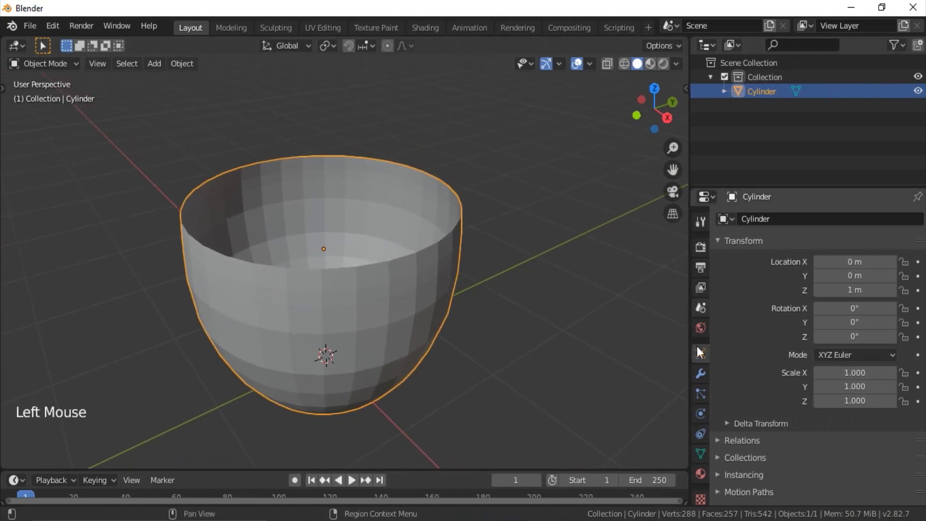
click(701, 373)
click(786, 217)
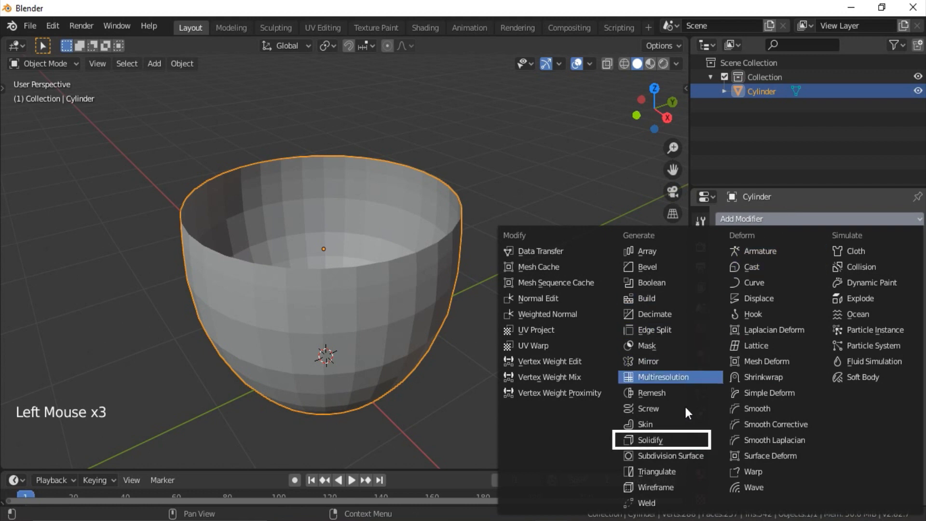
click(682, 440)
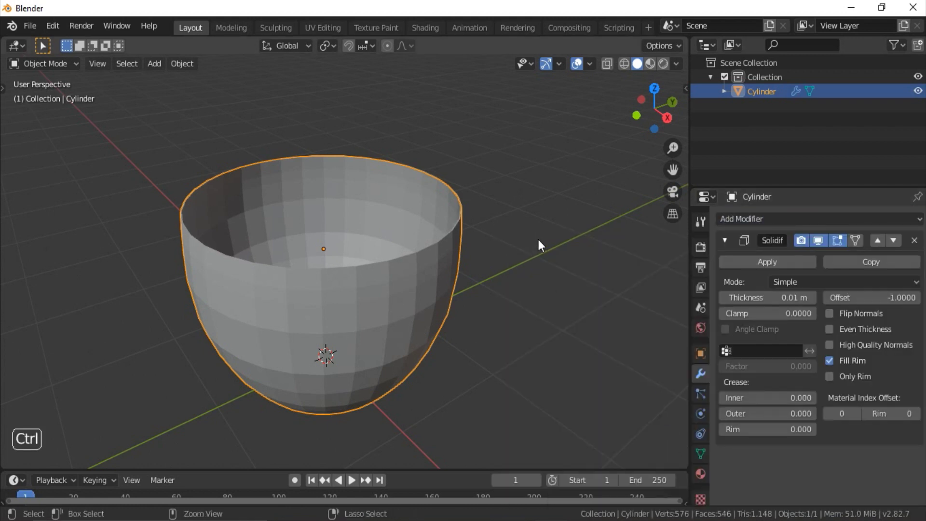
ctrl+middle_drag(544, 222, 502, 222)
middle_drag(562, 294, 623, 296)
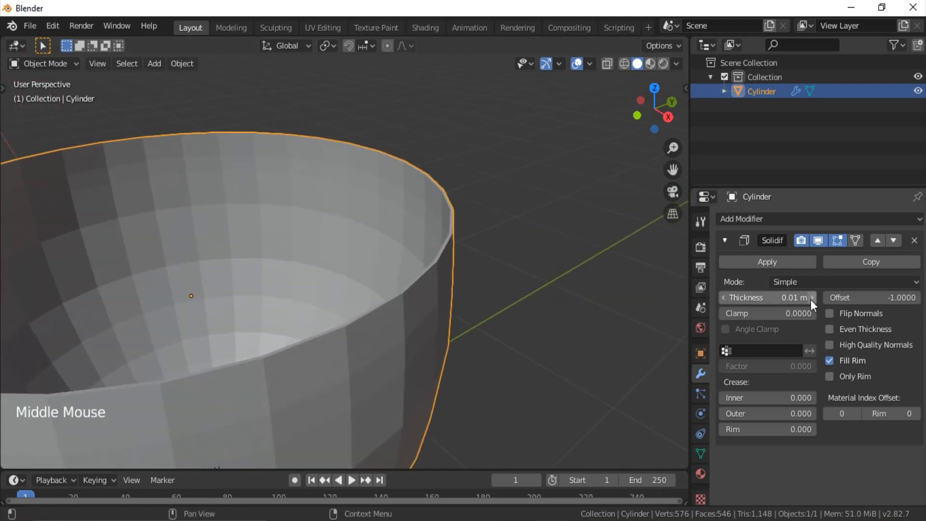
click(811, 298)
click(811, 297)
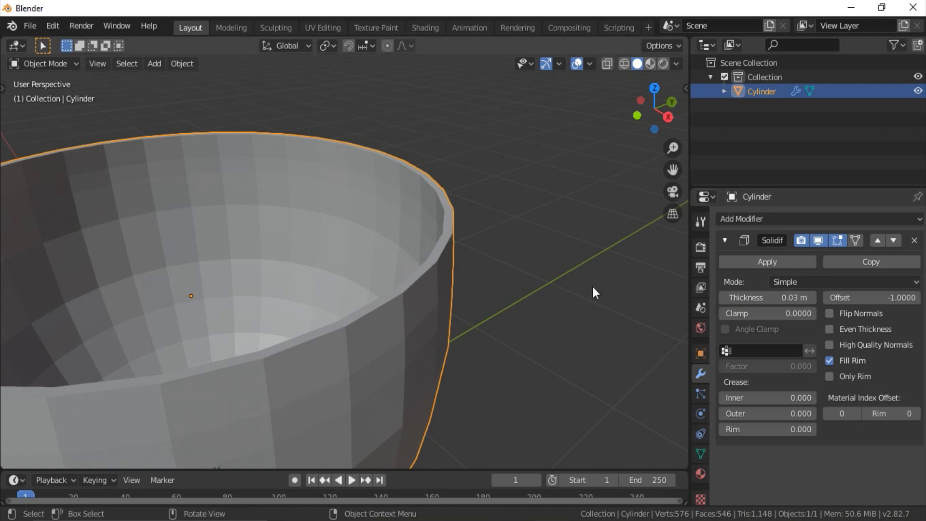
click(778, 298)
text(0.025)
key(Return)
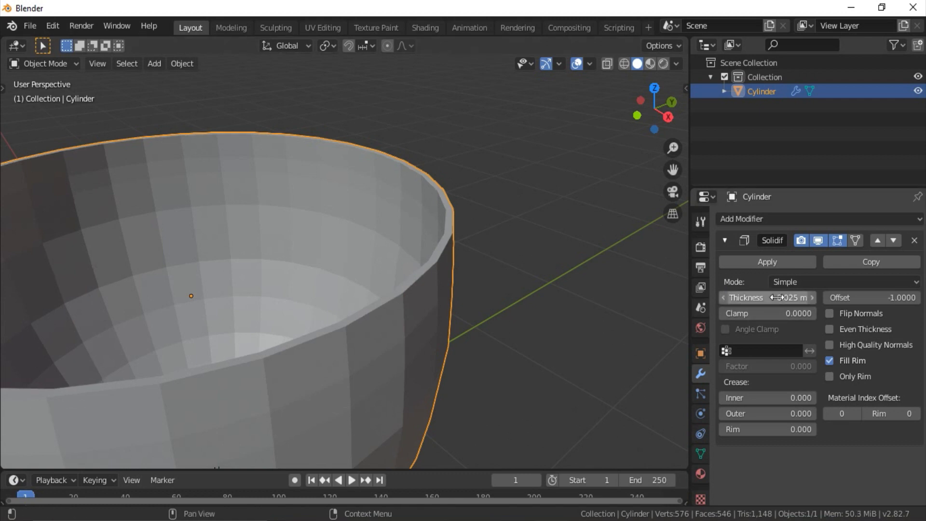
ctrl+middle_drag(531, 261, 533, 208)
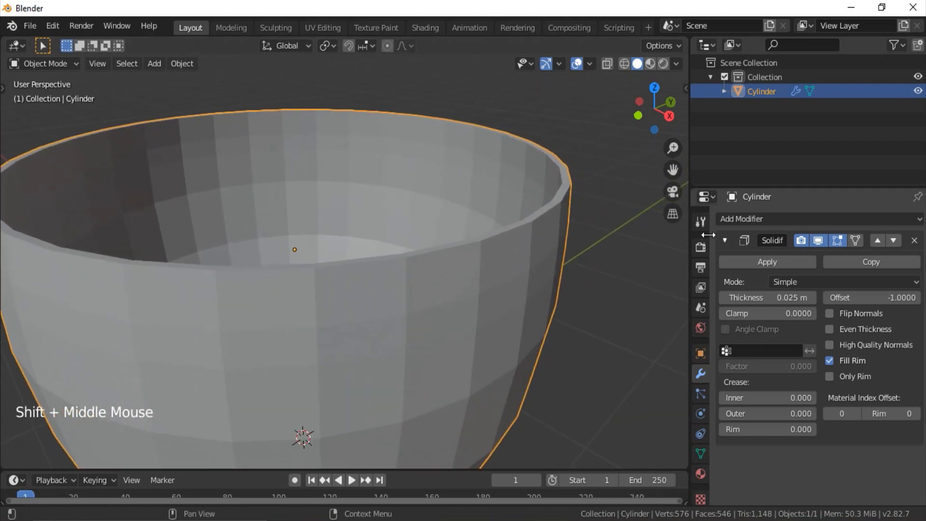
Add a Subdivision Surface modifier below Solidify to smooth the cup
click(799, 221)
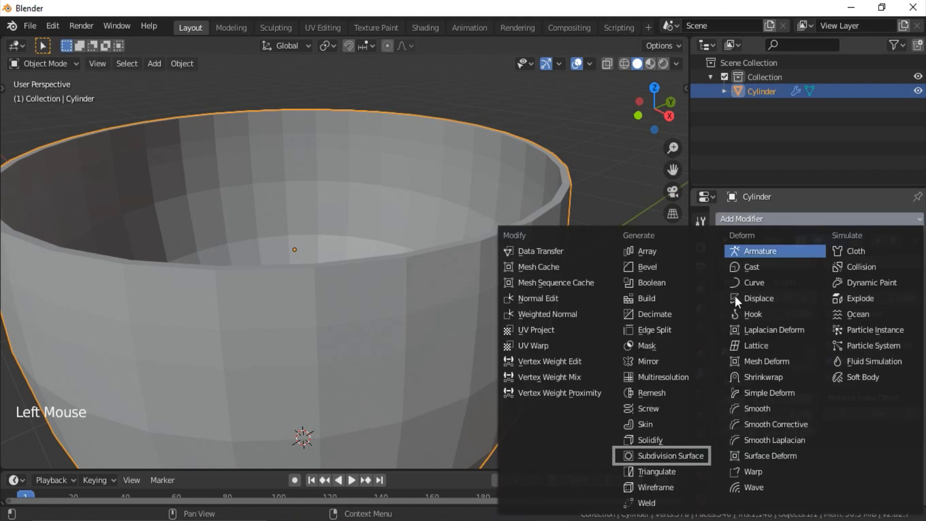
click(693, 453)
mouse_move(547, 226)
shift+middle_down()
mouse_move(606, 209)
mouse_move(556, 196)
mouse_move(552, 246)
mouse_move(629, 231)
mouse_move(541, 240)
shift+middle_up()
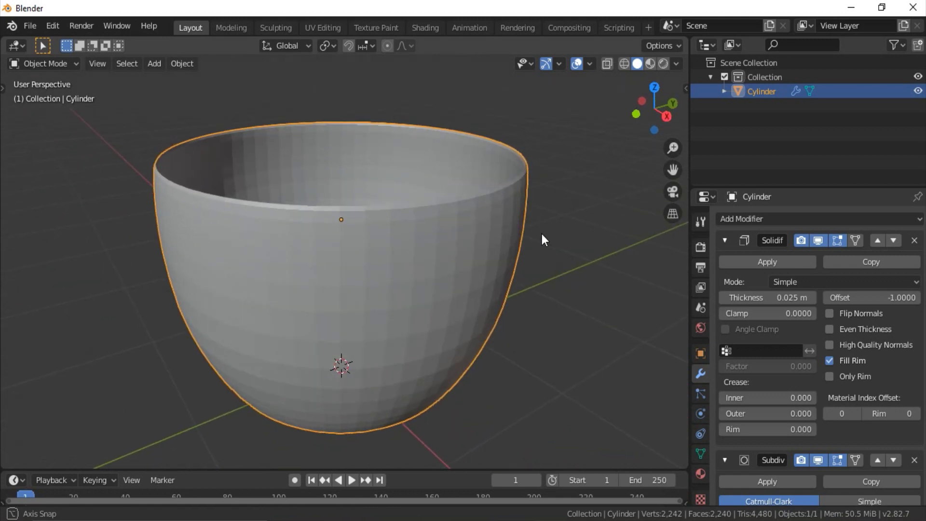
Apply Shade Smooth to the cup, then view its underside in Edit Mode
mouse_move(525, 188)
middle_down()
mouse_move(535, 192)
mouse_move(510, 198)
middle_up()
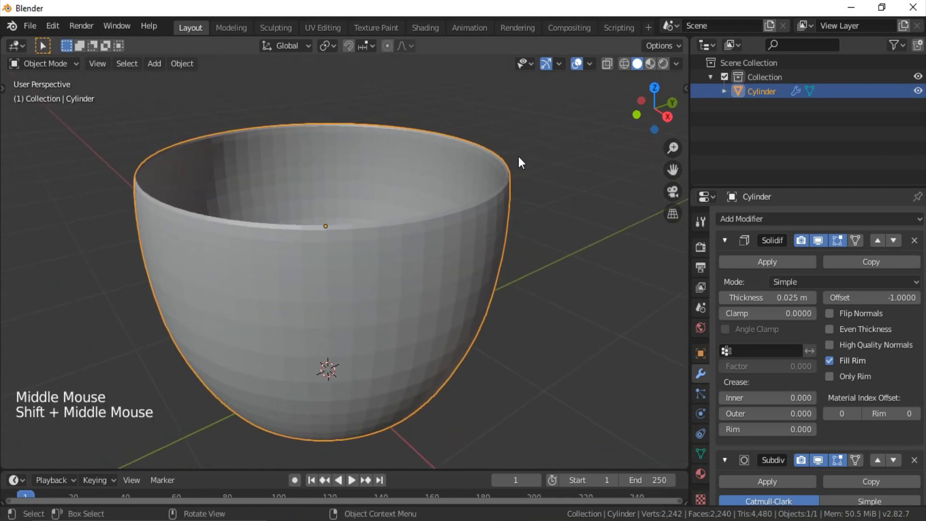
right_click(511, 145)
click(507, 152)
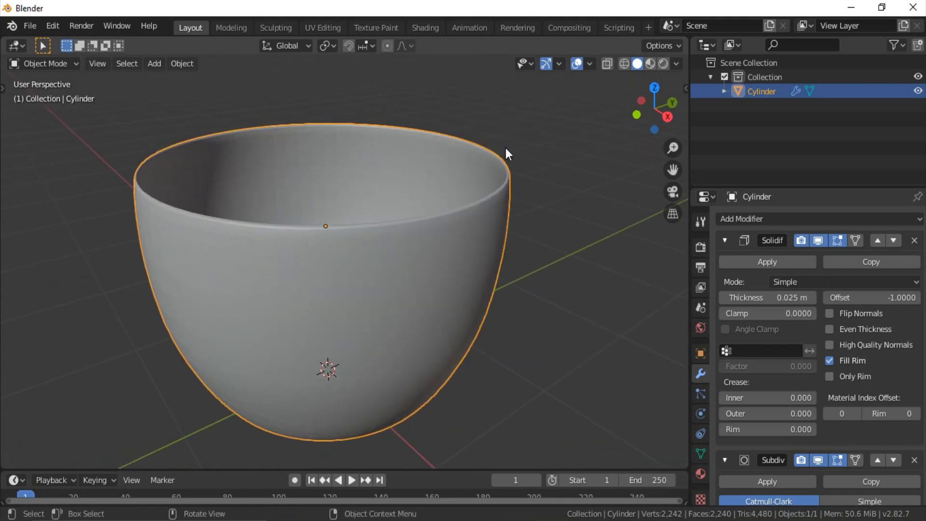
middle_drag(533, 230, 481, 85)
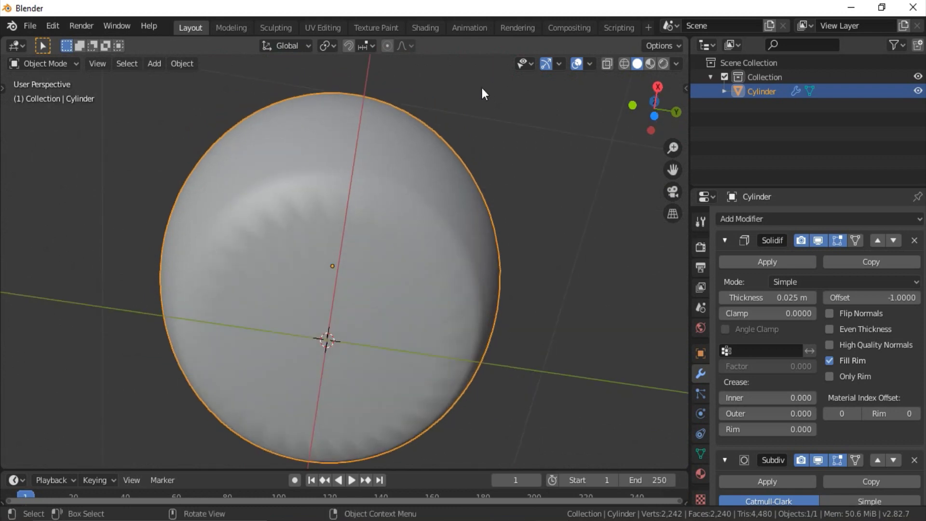
key(Tab)
shift+middle_drag(443, 183, 444, 145)
Select the bottom loop and inset the base face twice down to a centre point
alt+click(445, 205)
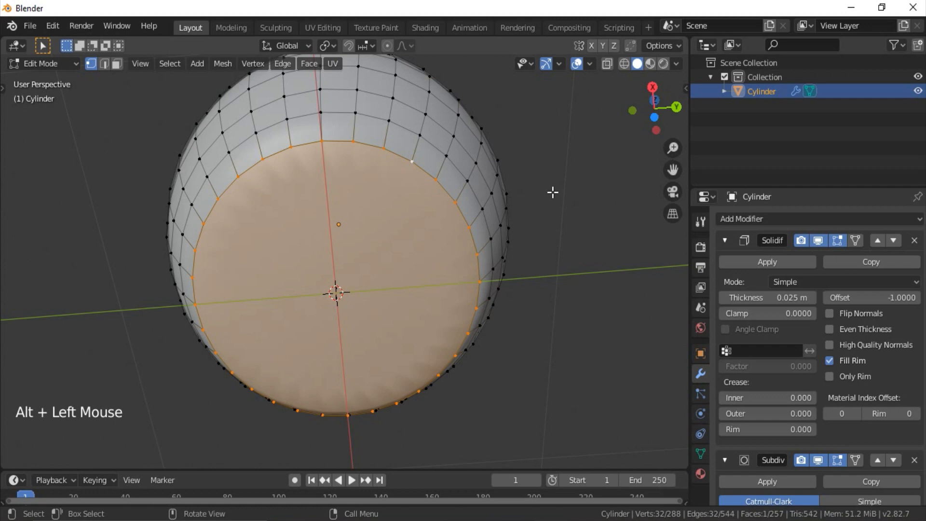
key(i)
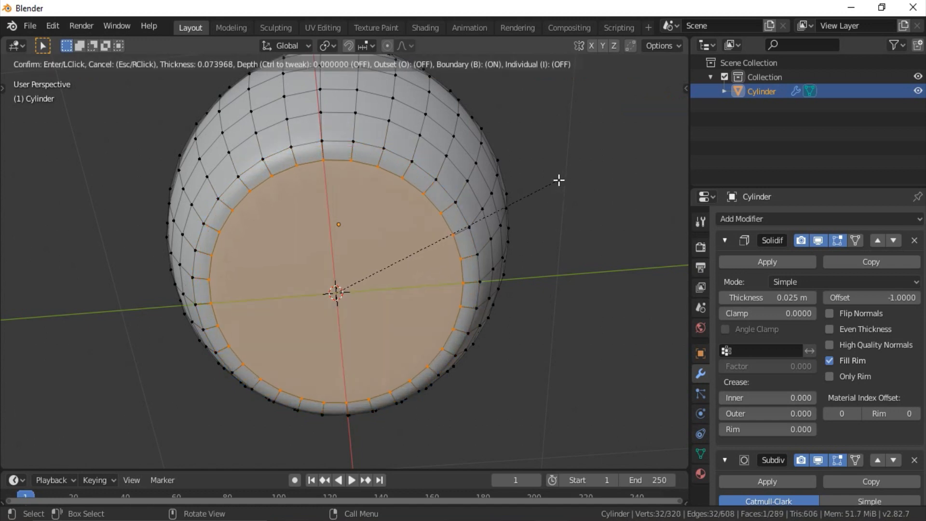
click(559, 180)
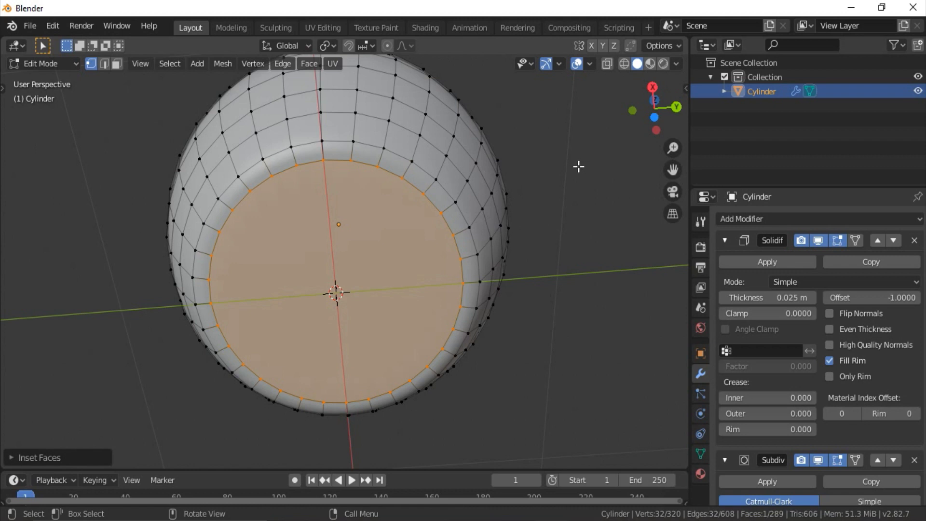
key(i)
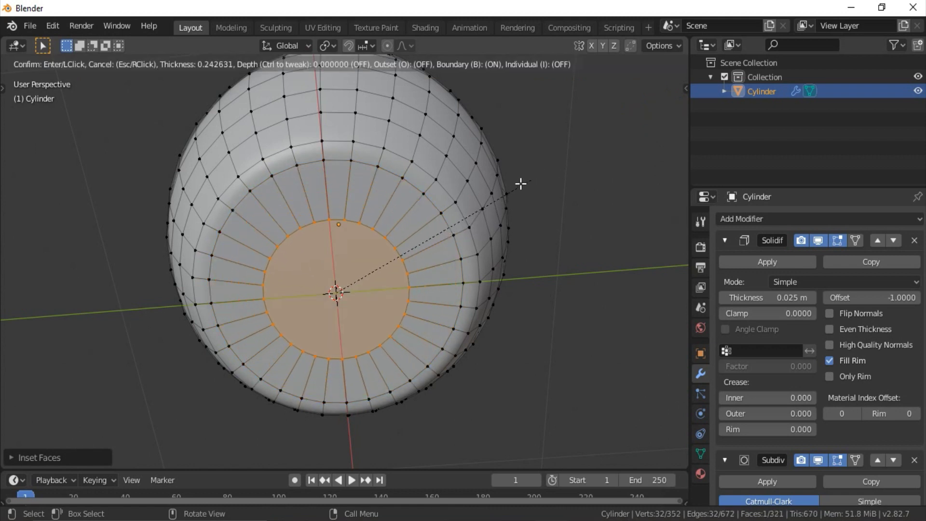
click(468, 205)
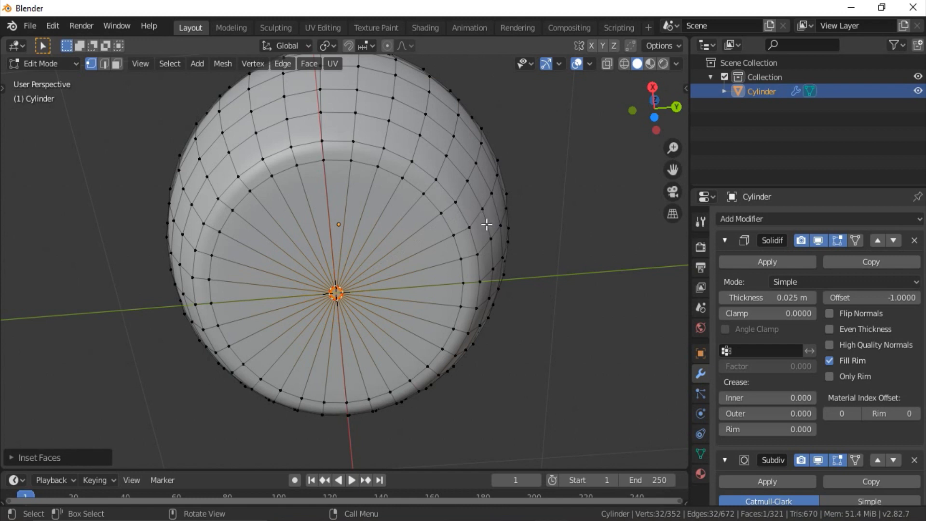
ctrl+middle_drag(463, 249, 459, 280)
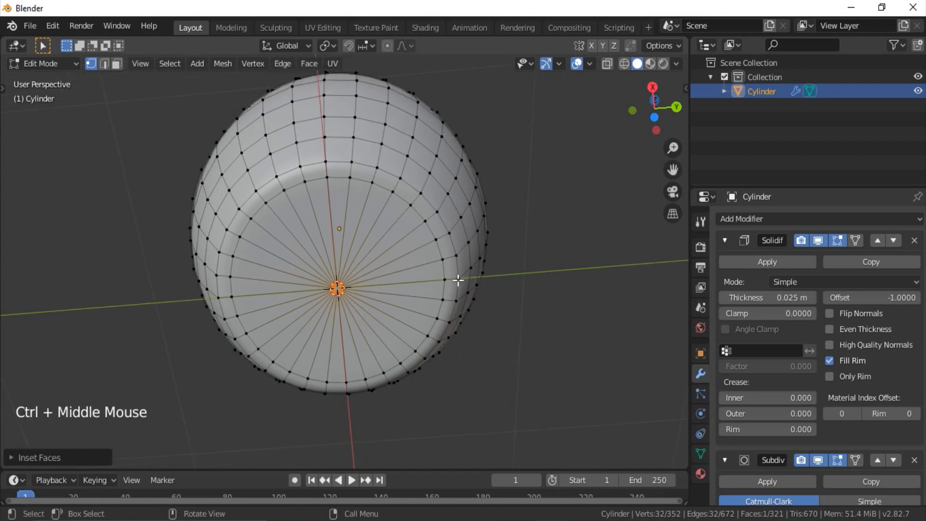
key(ctrl+r)
Add a centred edge loop on the bottom and slightly scale the rim loop
click(396, 273)
right_click(395, 273)
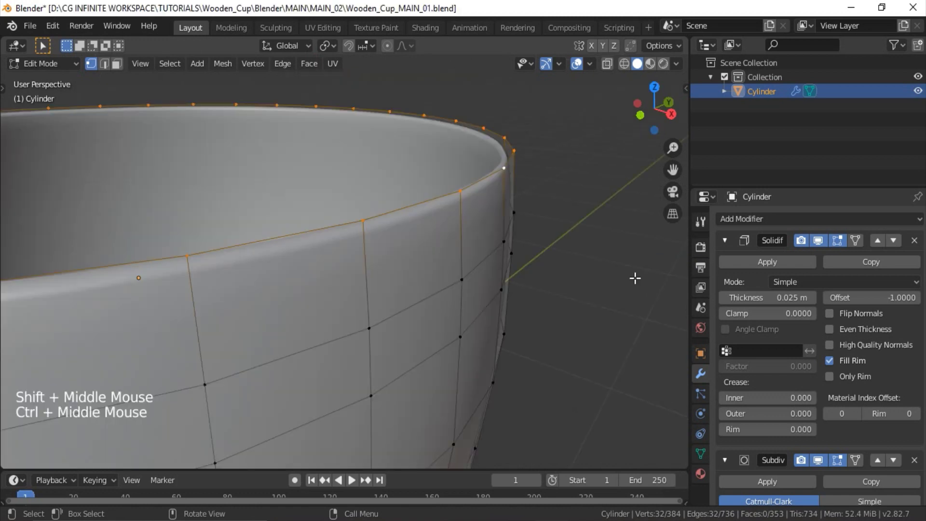
key(s)
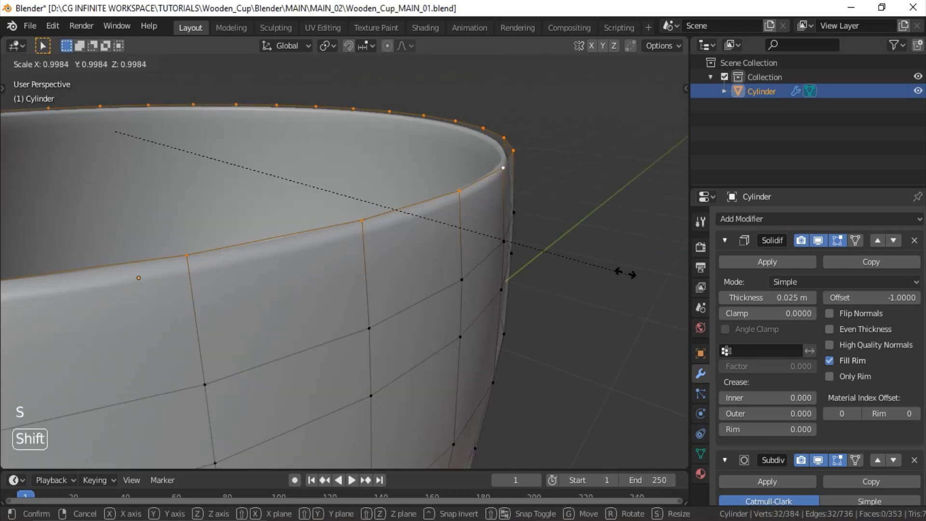
click(603, 235)
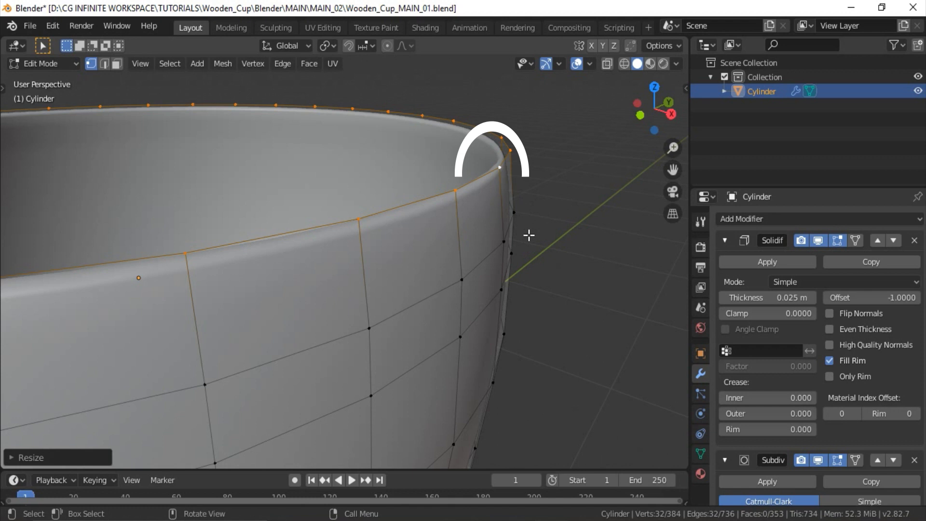
Add an edge loop just below the rim, then view the smoothed cup in Object Mode
ctrl+middle_drag(528, 234, 502, 210)
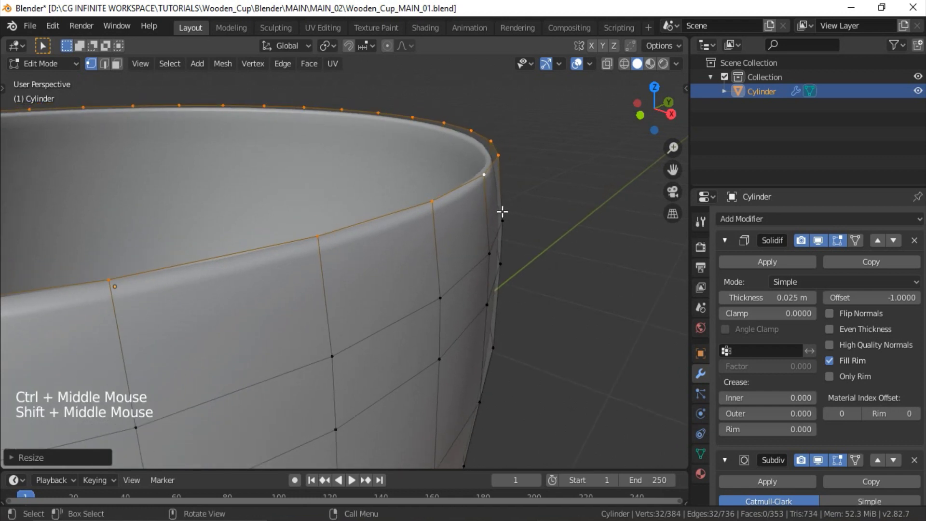
key(ctrl+r)
click(502, 210)
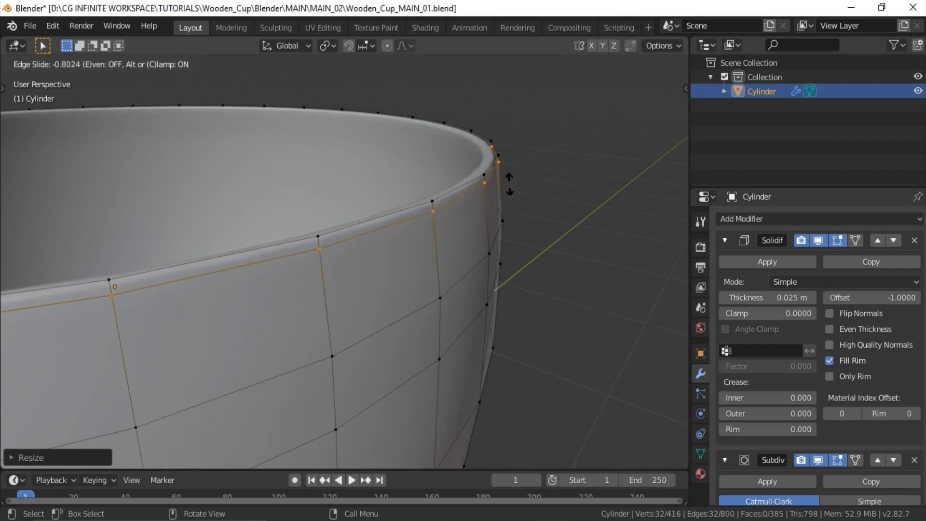
key(shift)
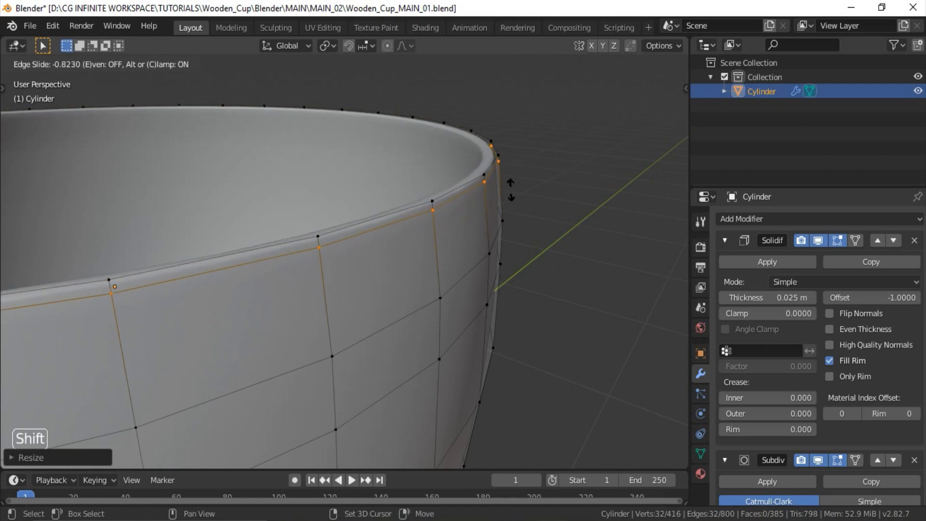
click(510, 187)
key(Tab)
scroll(483, 182, down, 3)
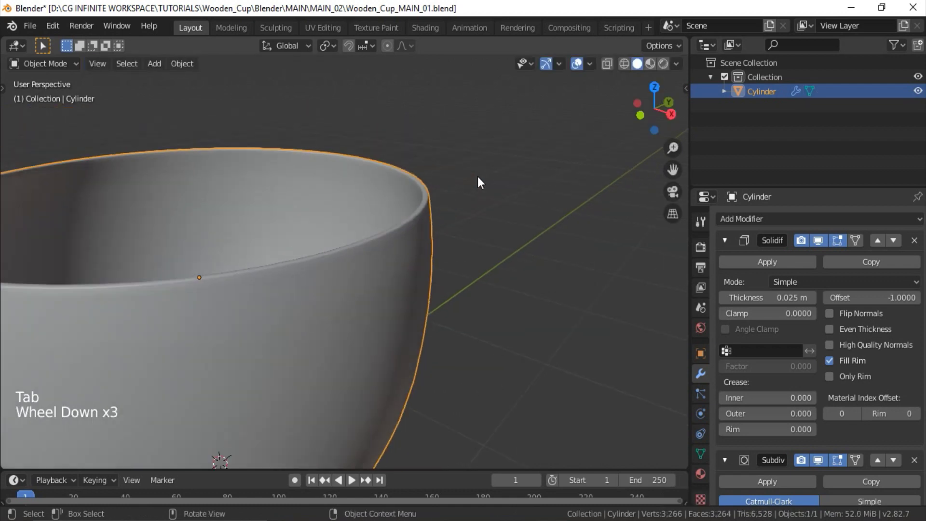
key(shift)
Orbit to look down into the cup and re-enter Edit Mode
shift+middle_drag(464, 219, 310, 182)
shift+middle_drag(393, 193, 536, 221)
key(Tab)
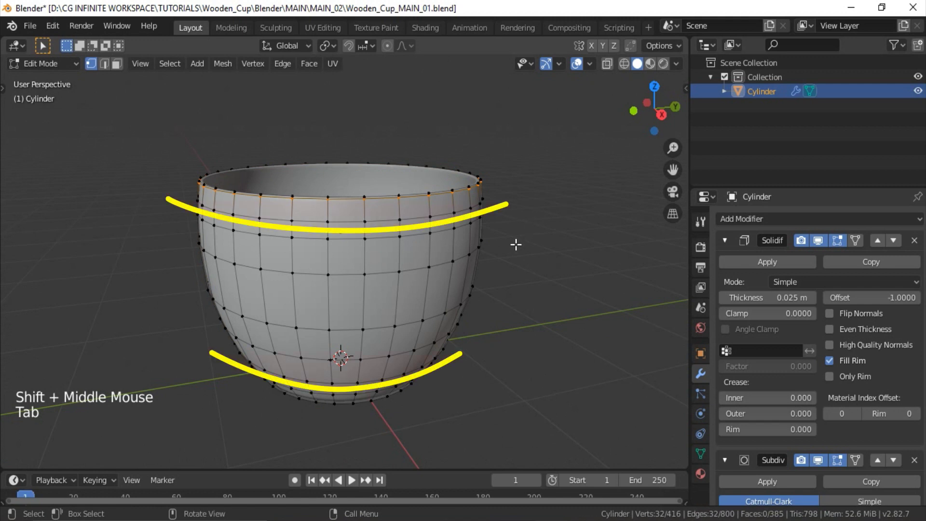
mouse_move(516, 245)
middle_down()
mouse_move(459, 280)
mouse_move(516, 234)
middle_up()
scroll(517, 234, up, 2)
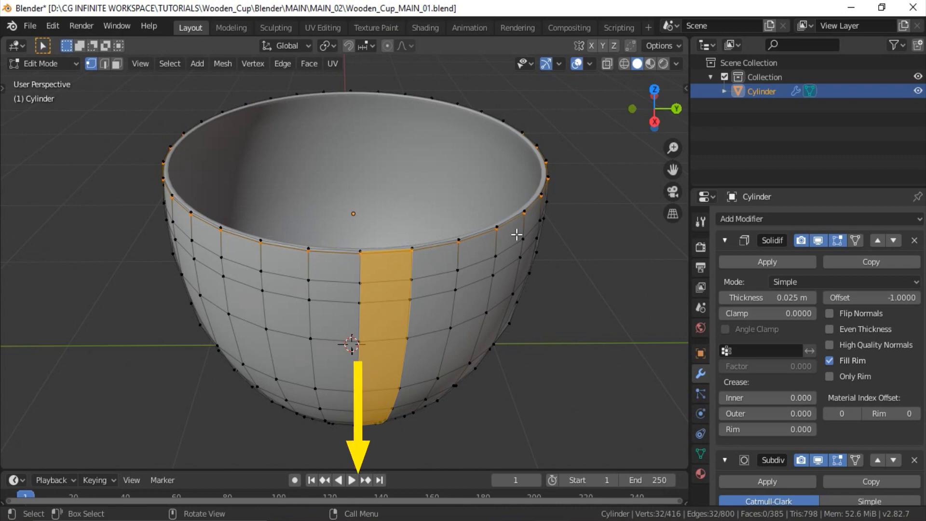
In top view, select the whole mesh and rotate it around its centre
key(a)
key(KP_7)
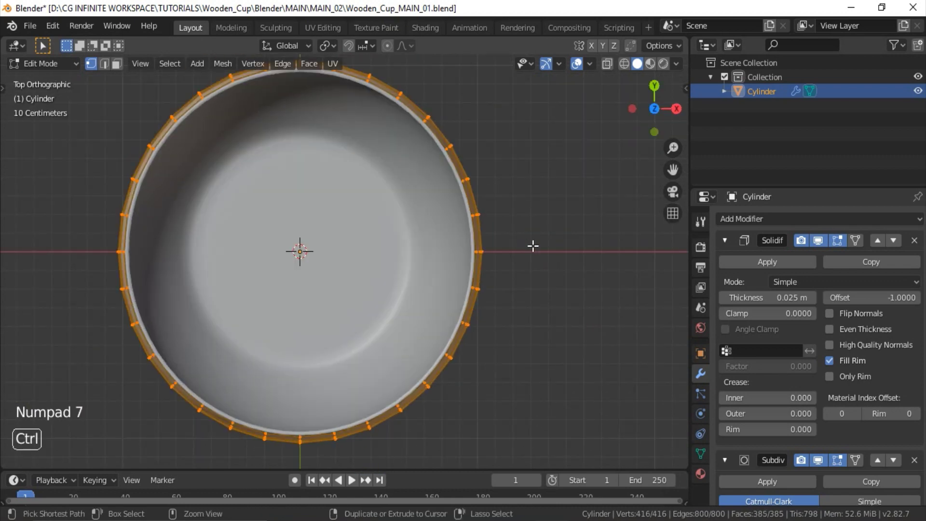
ctrl+middle_drag(534, 246, 502, 202)
key(r)
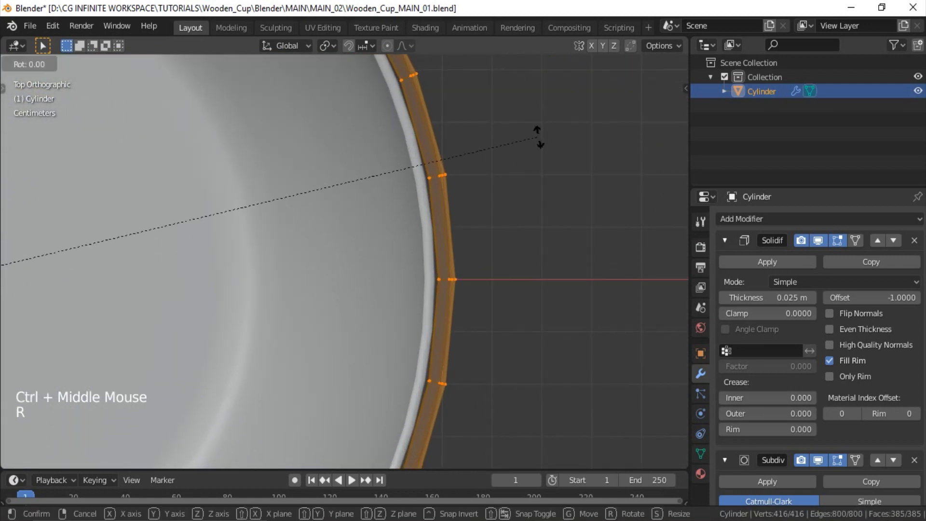
key(shift)
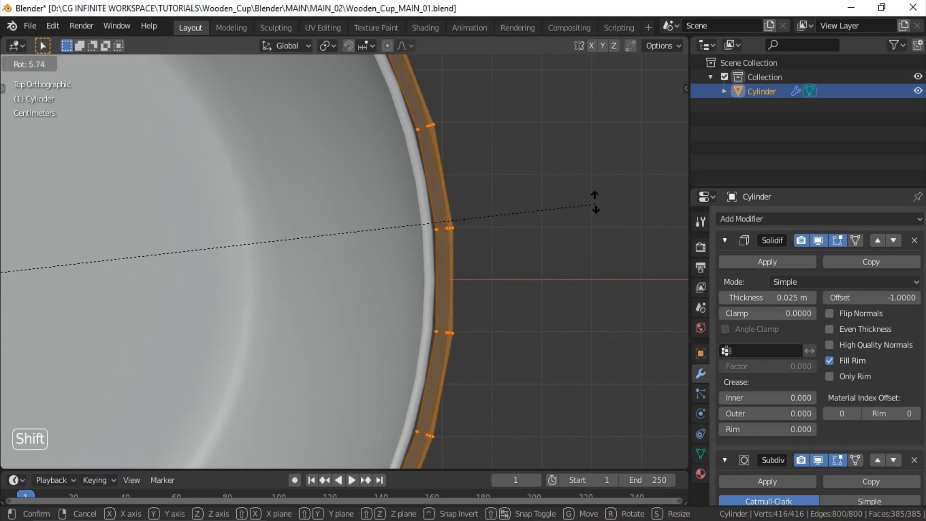
click(594, 194)
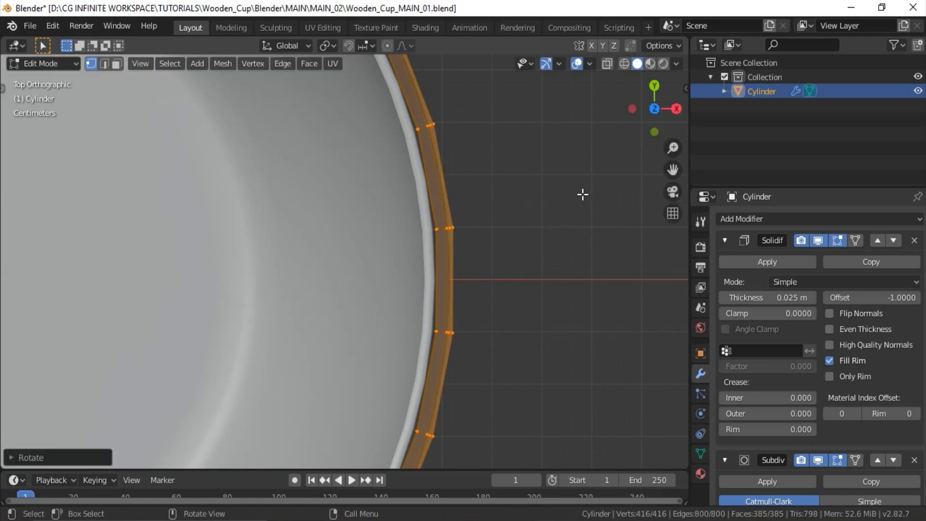
scroll(597, 217, down, 2)
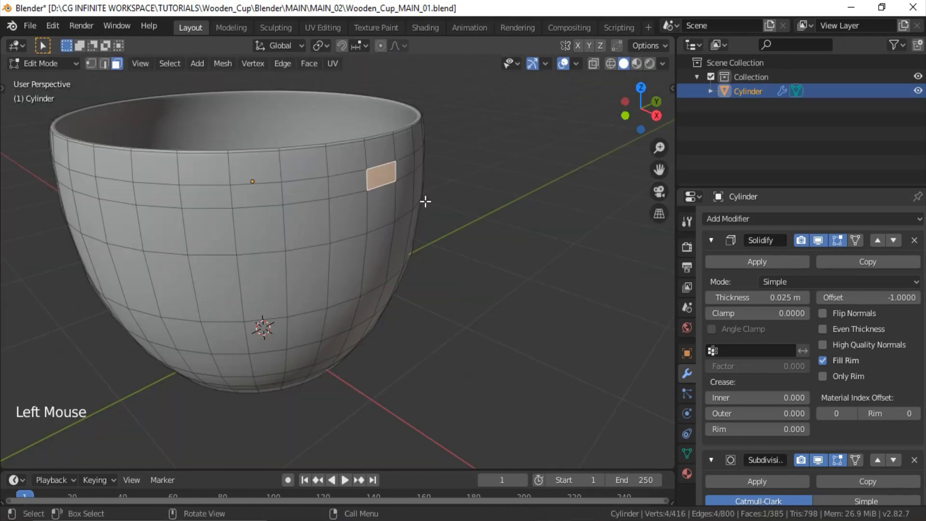
Extrude a side face of the cup along X as a trial handle, then undo it
shift+middle_drag(424, 200, 366, 277)
key(e)
key(x)
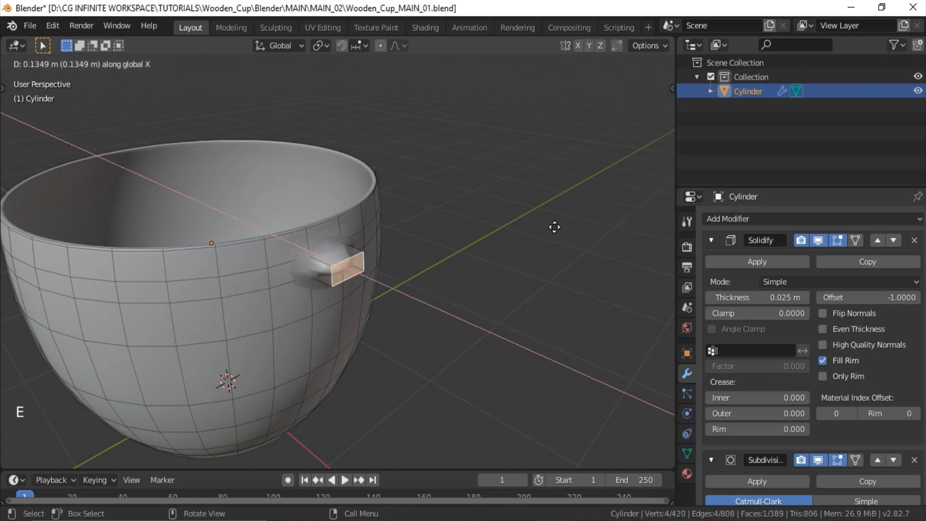
click(566, 234)
middle_drag(363, 242, 553, 180)
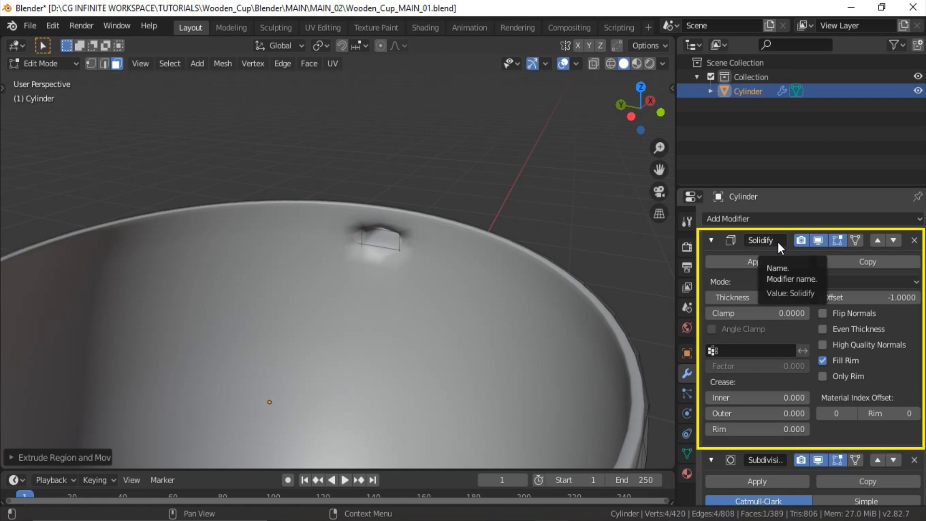
middle_drag(503, 210, 291, 207)
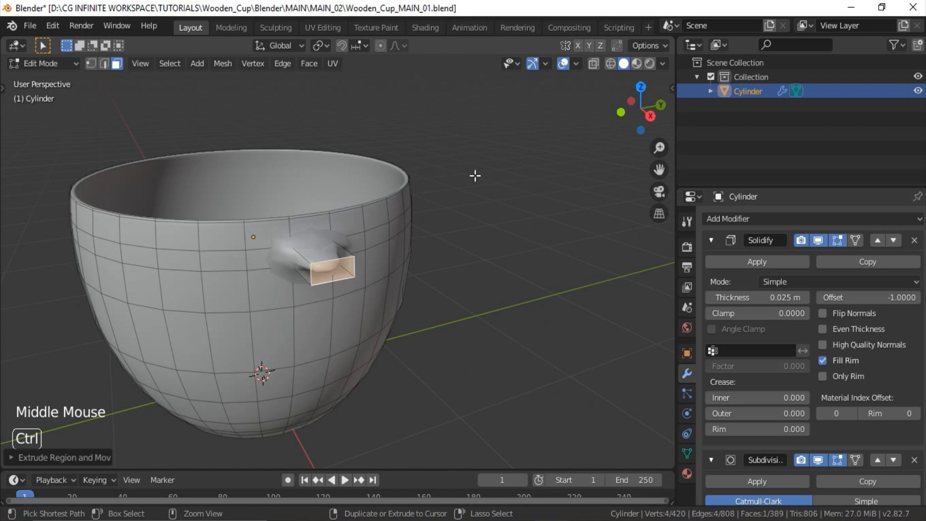
key(ctrl+z)
Deselect, apply the Solidify modifier to make the wall thickness permanent, and re-enter Edit Mode
click(519, 208)
key(Tab)
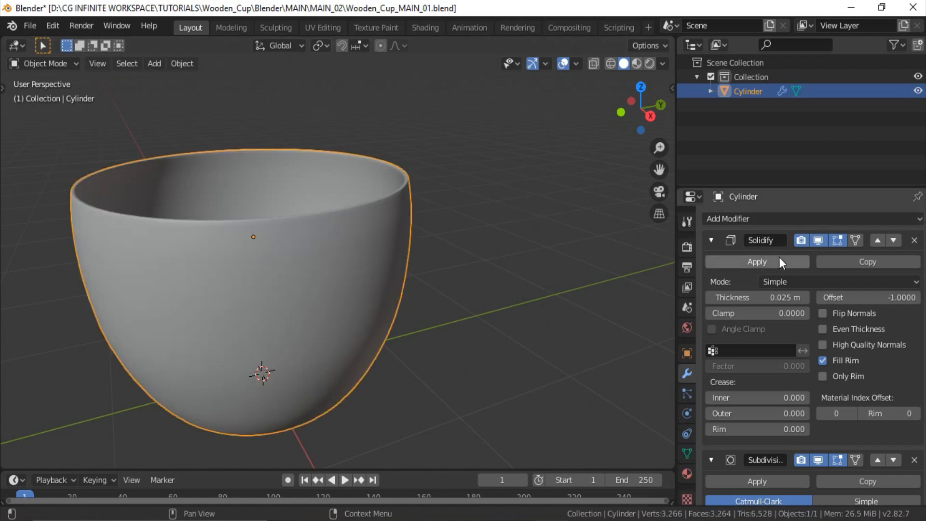
click(757, 261)
key(Tab)
Extrude a short handle stub from the side face and scale its end in front view
key(e)
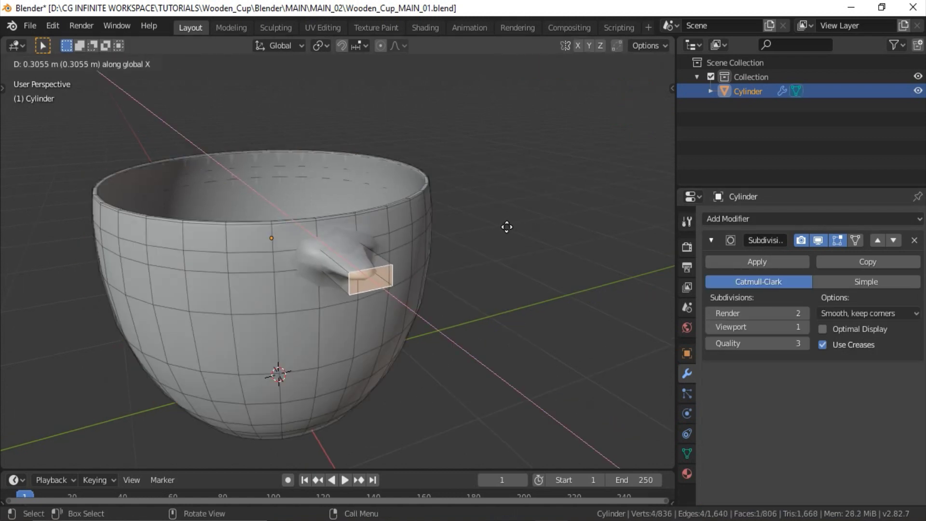
click(468, 225)
middle_drag(469, 224, 467, 244)
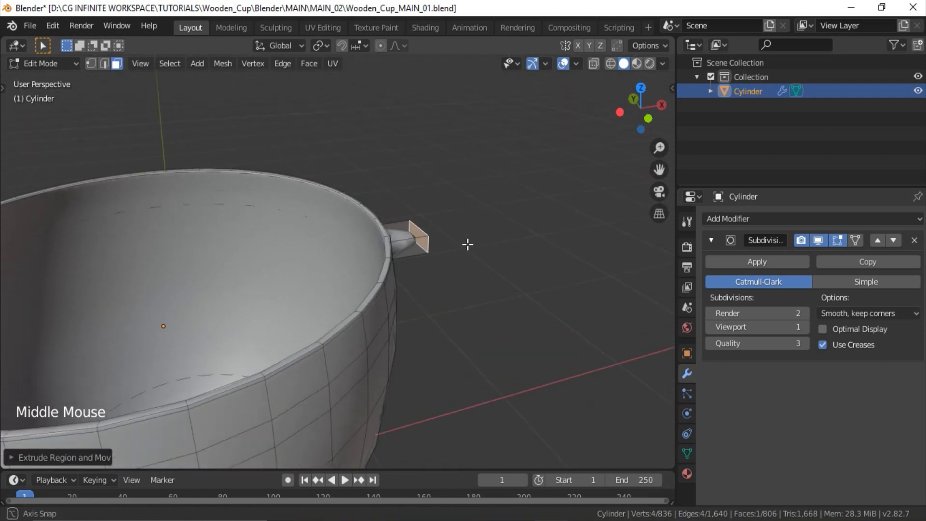
key(KP_1)
key(s)
click(581, 269)
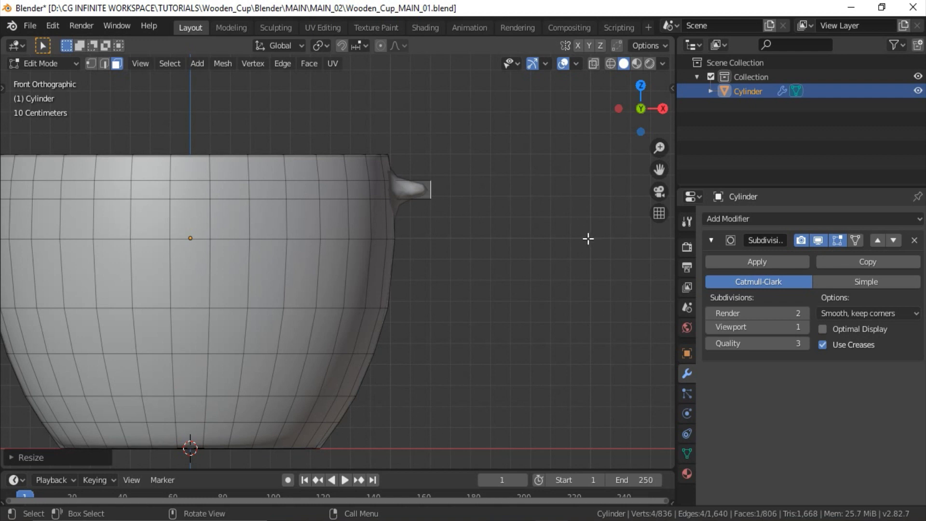
Switch to the Spin tool and place the 3D cursor pivot on the cup's side wall
key(t)
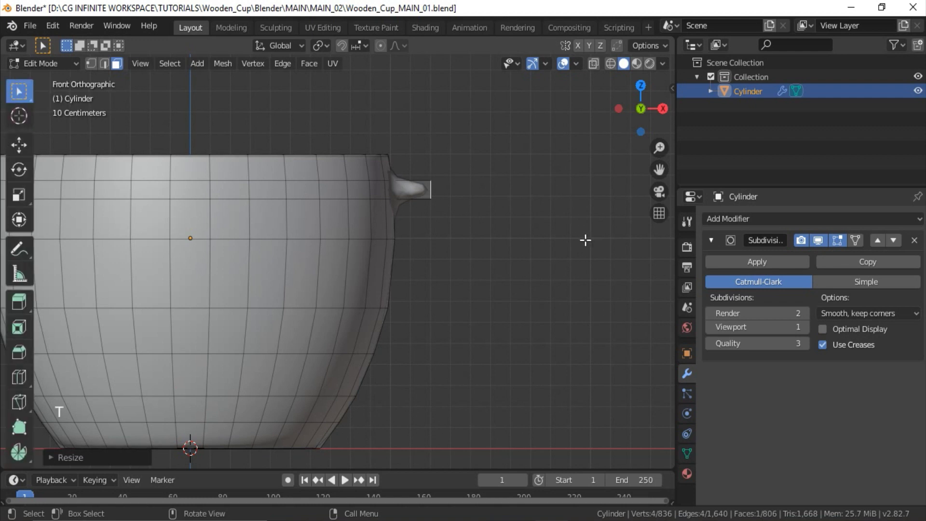
click(19, 451)
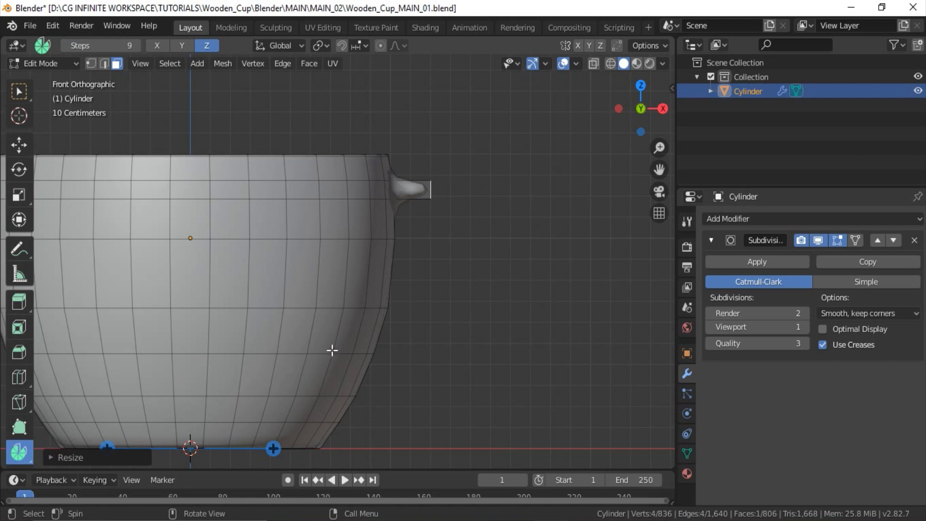
key(shift)
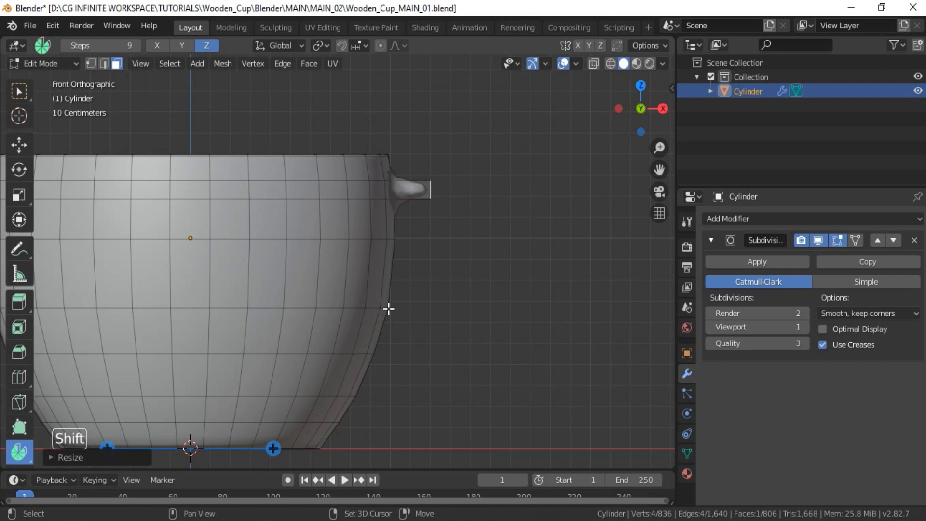
shift+right_click(389, 309)
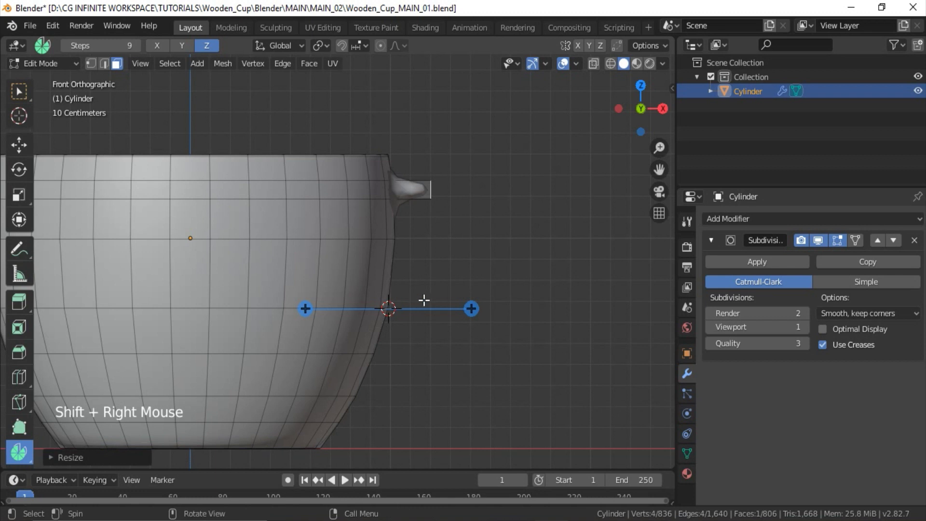
Spin the stub 137° in 9 steps into an arching handle, then select the body face below its end
drag(535, 133, 366, 400)
drag(385, 231, 520, 235)
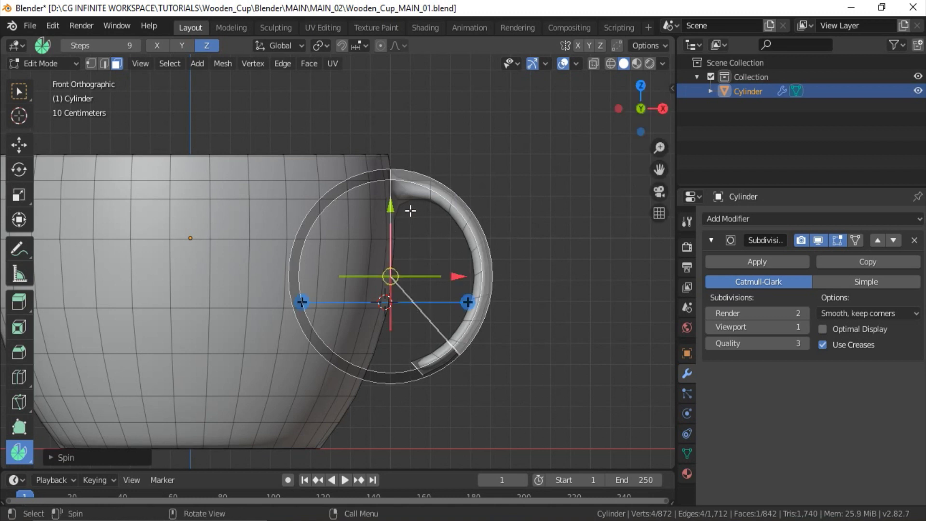
click(56, 458)
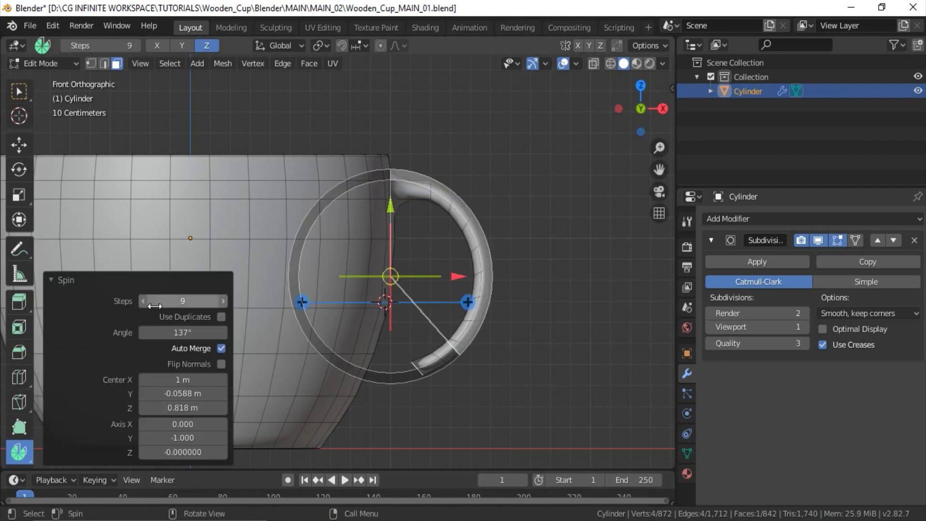
click(143, 300)
click(143, 300)
click(222, 300)
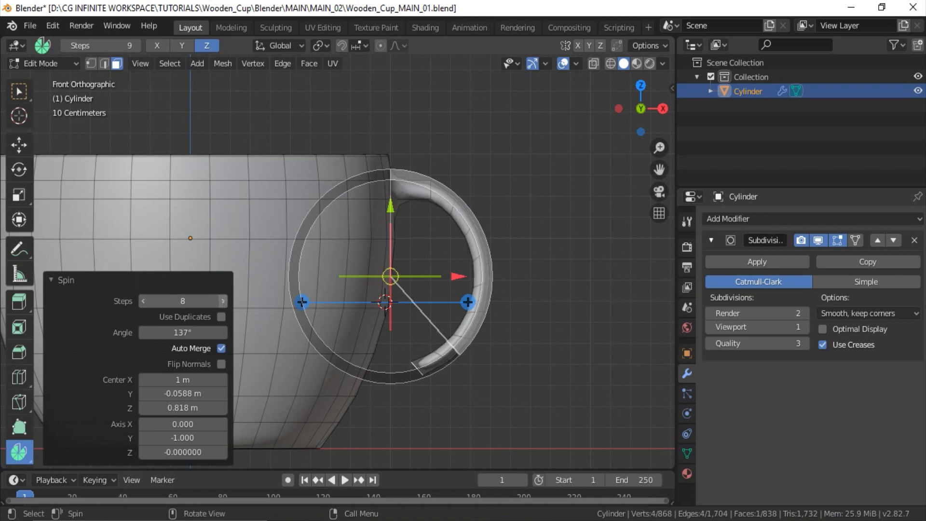
click(224, 299)
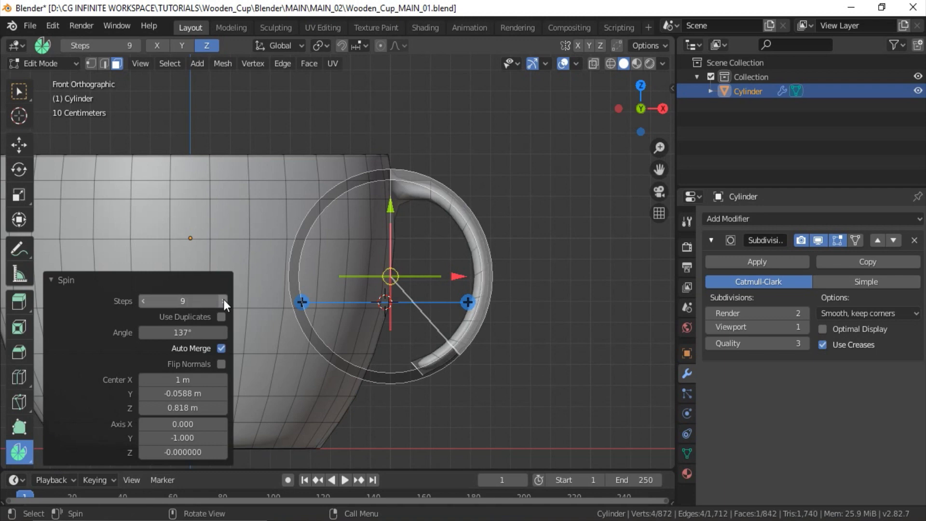
click(68, 280)
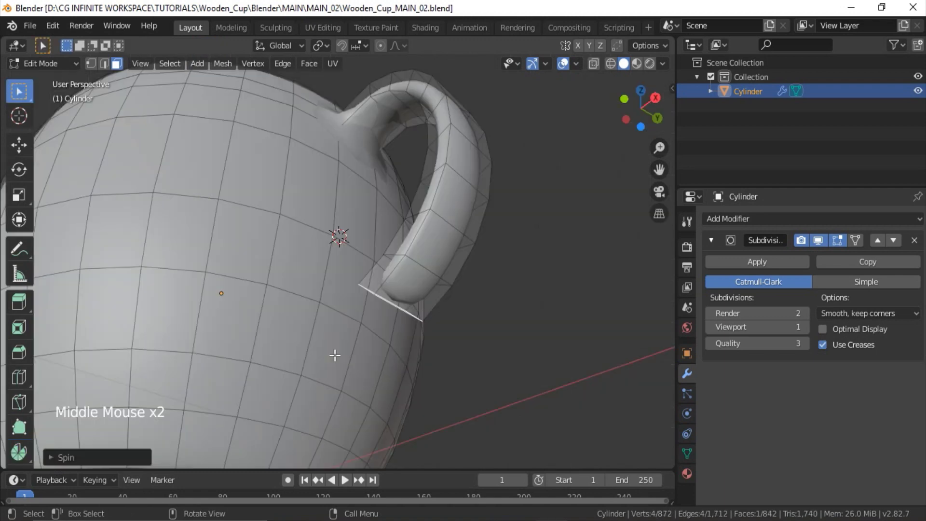
shift+click(331, 347)
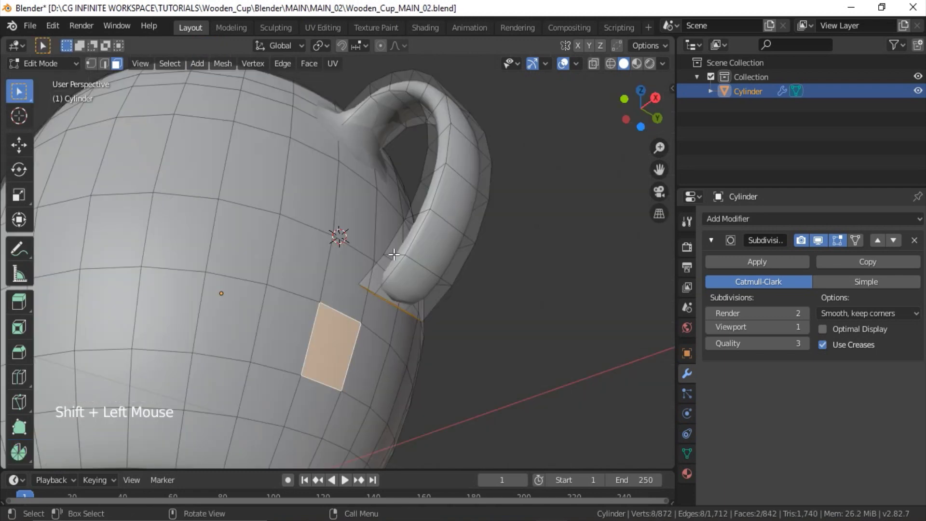
Delete the handle's end face and the cup face beneath it
middle_drag(394, 254, 459, 258)
key(x)
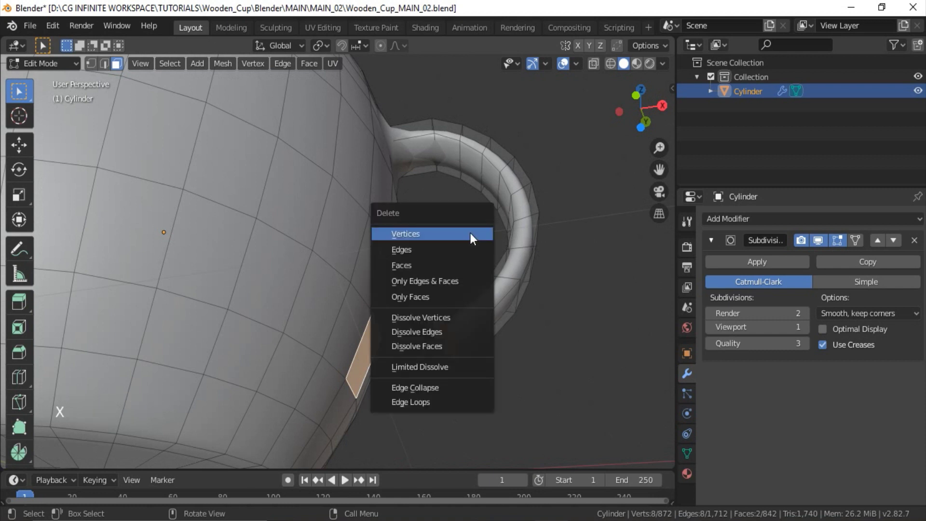
click(455, 265)
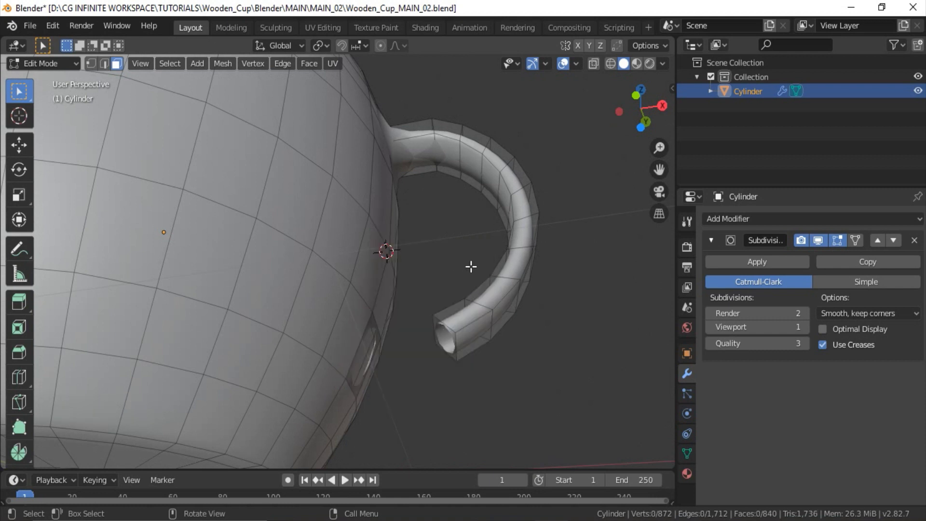
middle_drag(471, 266, 453, 294)
Select both open edge loops and Bridge Edge Loops to join the handle to the cup
key(2)
alt+click(446, 319)
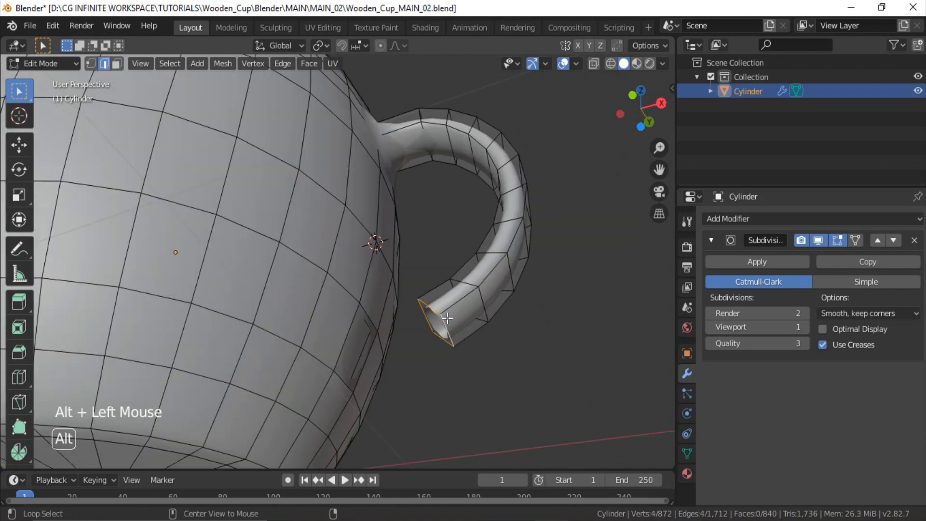
alt+shift+click(365, 311)
right_click(458, 204)
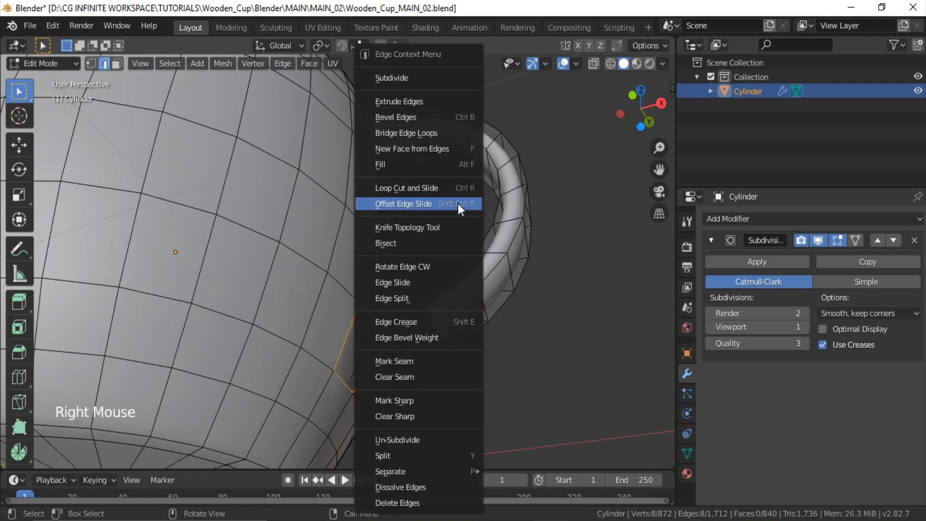
click(453, 132)
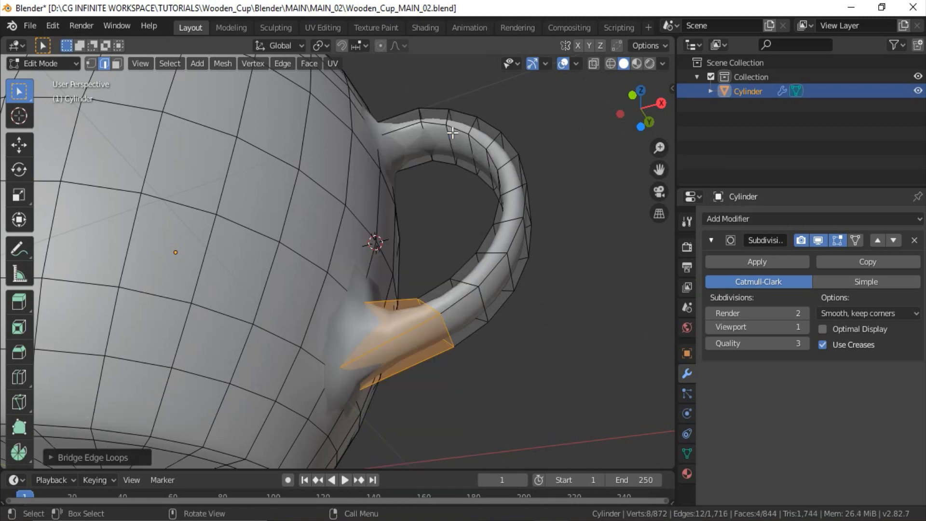
middle_drag(504, 242, 498, 278)
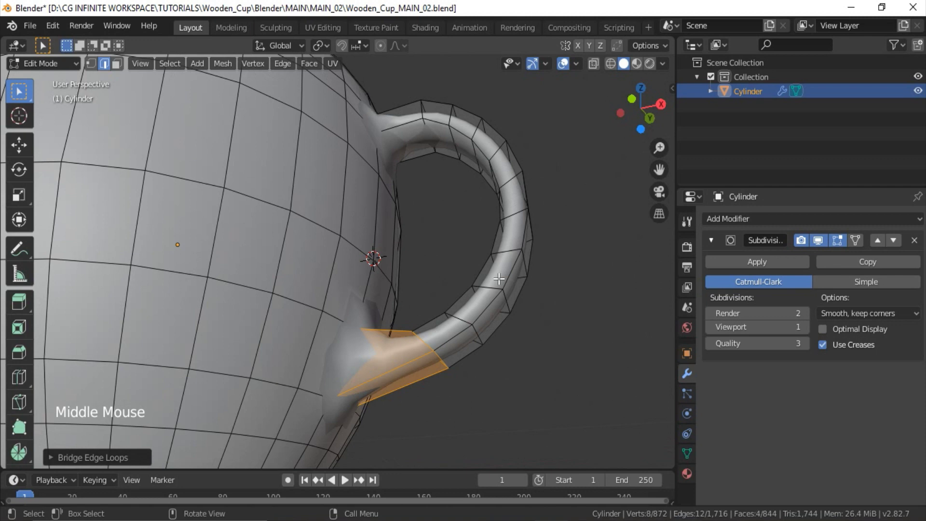
key(KP_1)
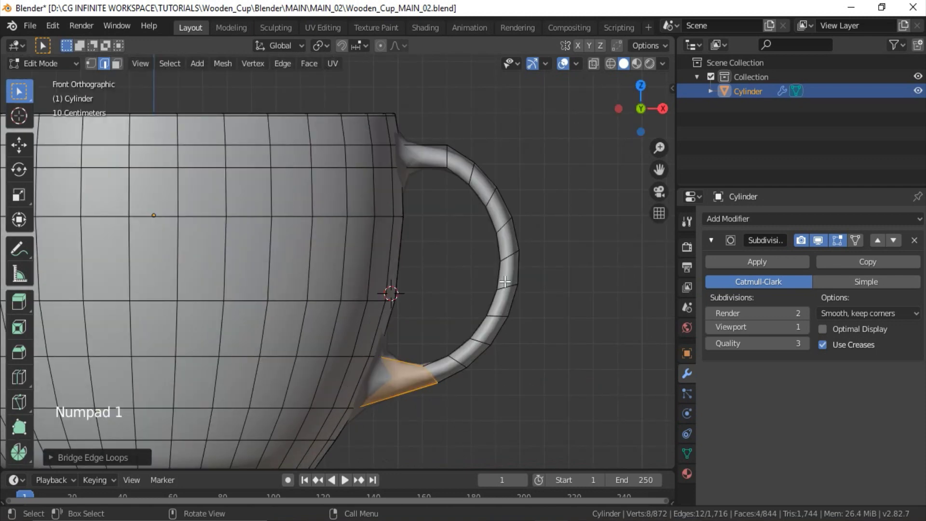
With X-ray on, box-select the whole handle and move it along Z
scroll(552, 240, down, 1)
key(alt+z)
drag(392, 166, 544, 408)
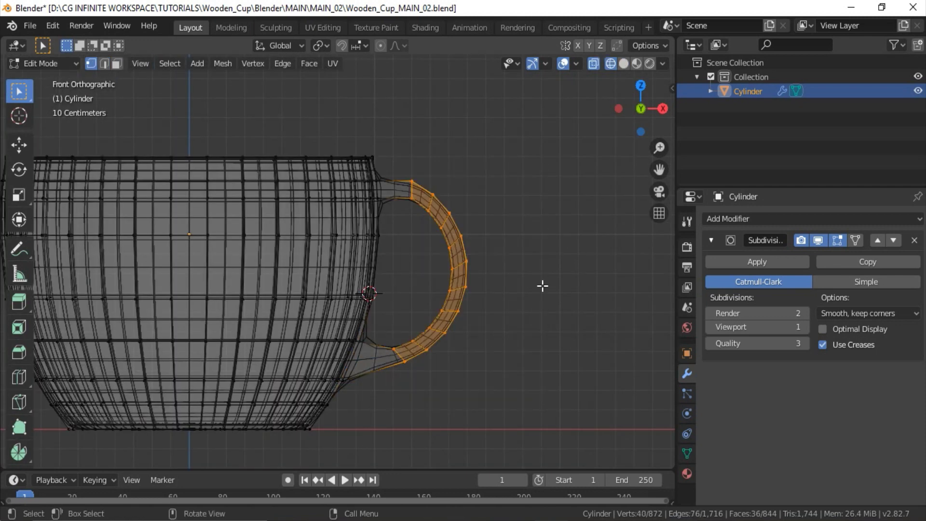
key(g)
key(z)
click(513, 249)
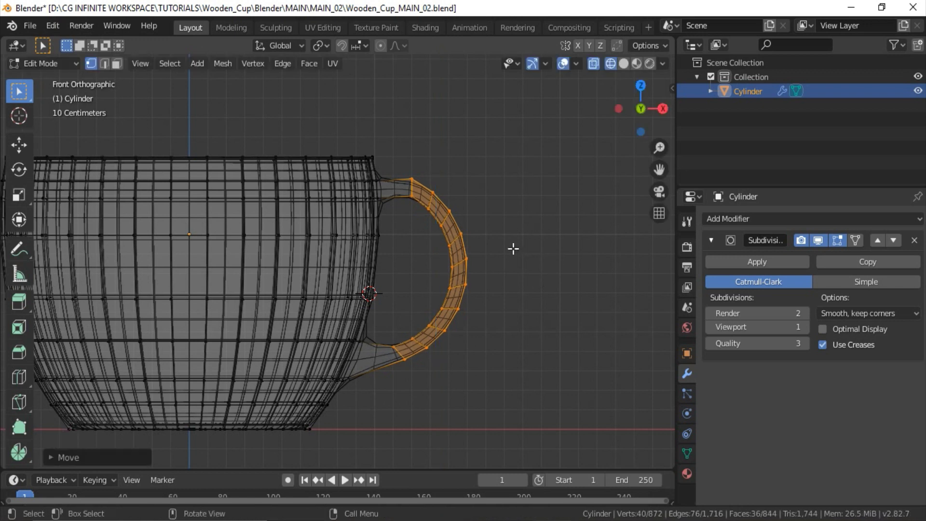
Try a proportional move of the handle's top four faces, cancel it, and box-select the cup body
drag(422, 181, 459, 238)
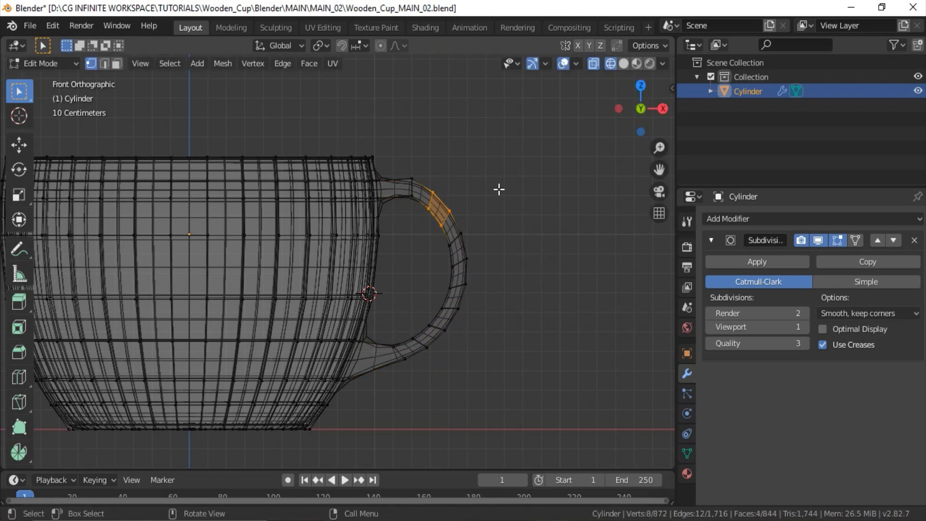
key(g)
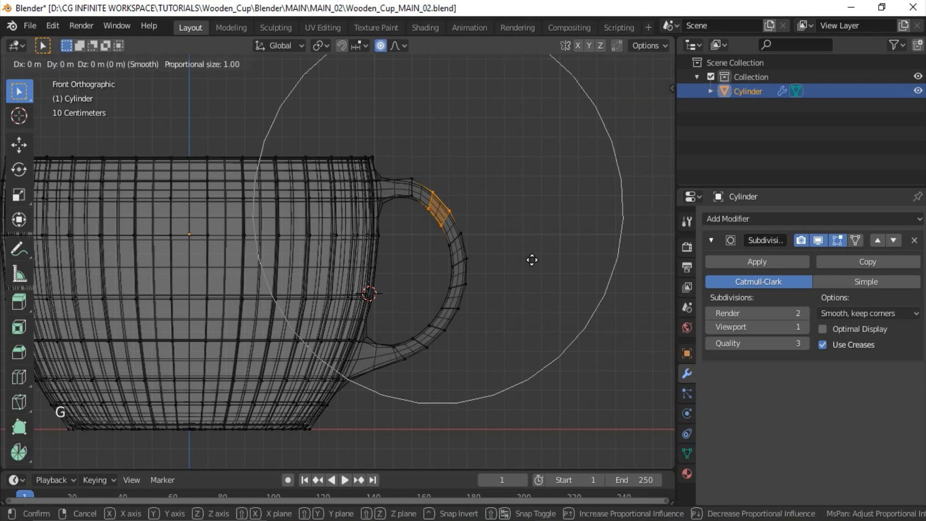
scroll(550, 246, up, 7)
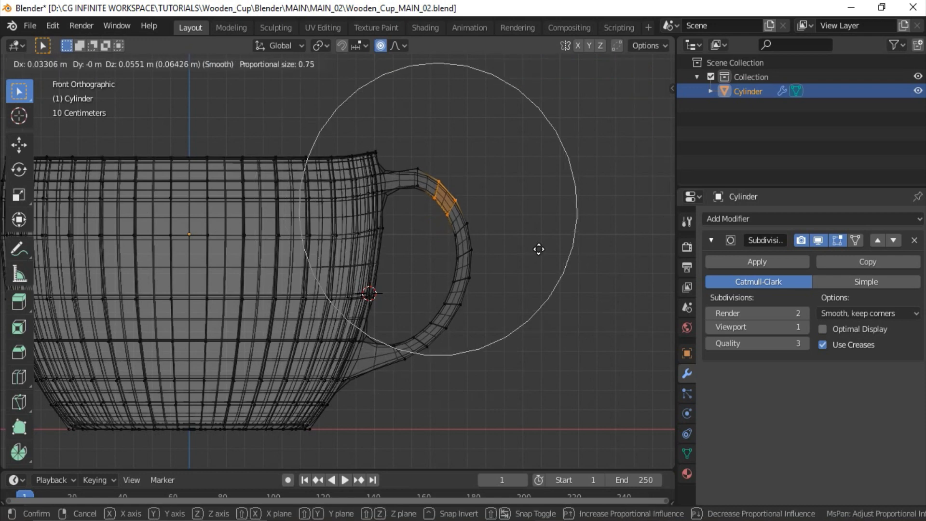
right_click(562, 241)
ctrl+middle_drag(542, 235, 522, 246)
drag(59, 130, 431, 444)
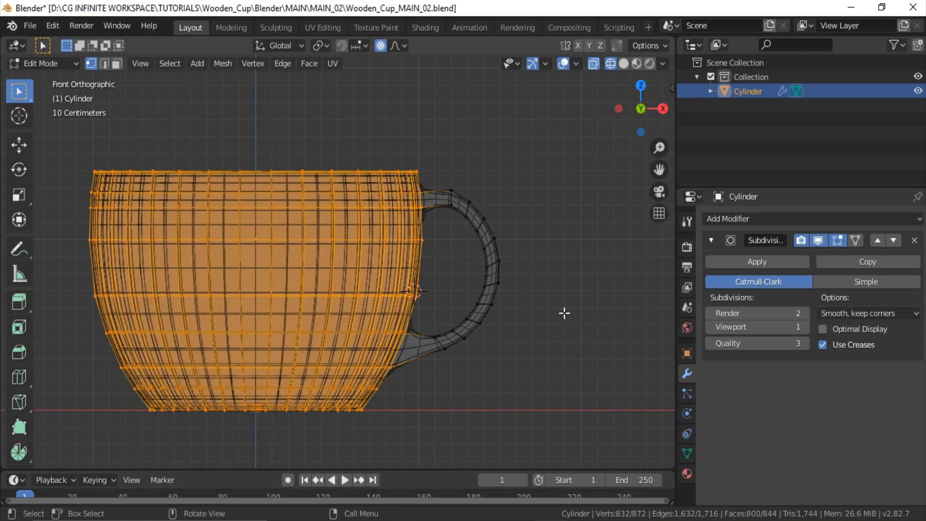
Hide the cup body and reshape the handle's top and bottom loops with proportional editing
key(h)
shift+middle_drag(537, 285, 459, 231)
shift+middle_drag(458, 231, 434, 182)
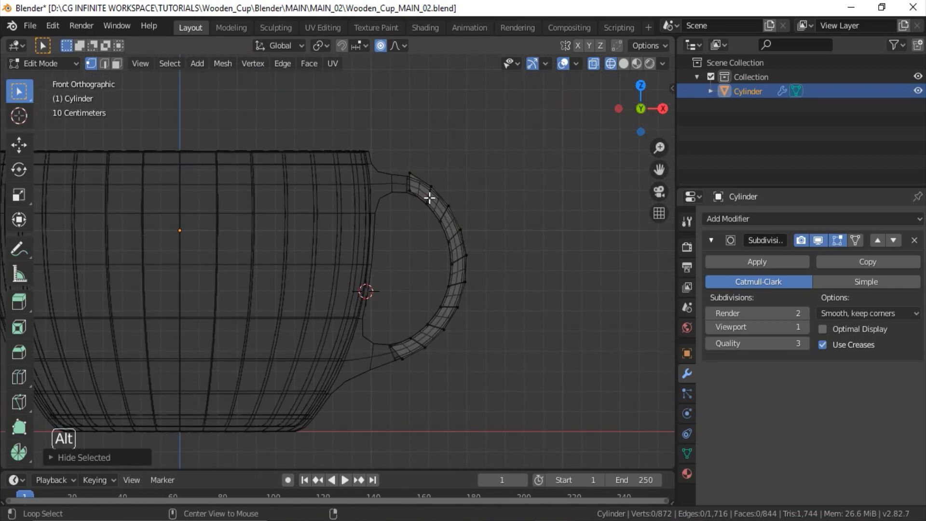
alt+click(445, 211)
key(g)
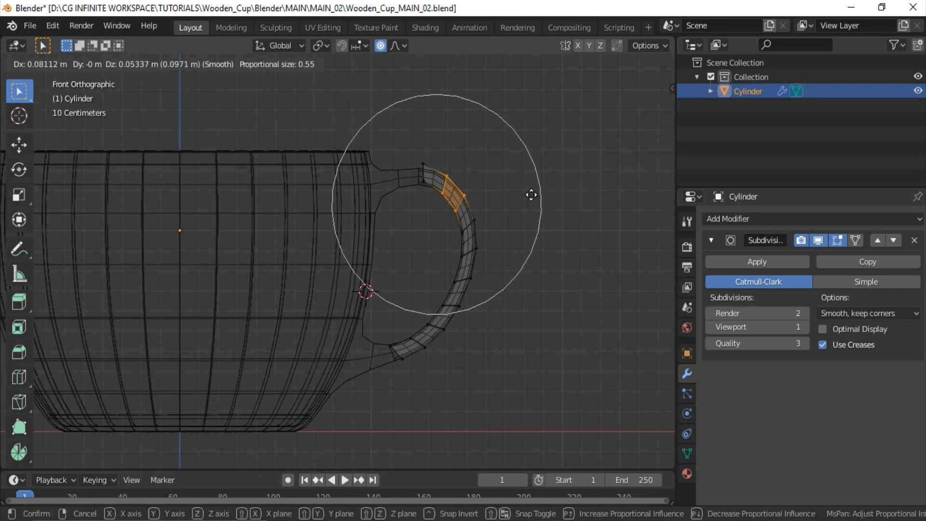
click(532, 196)
key(g)
click(517, 174)
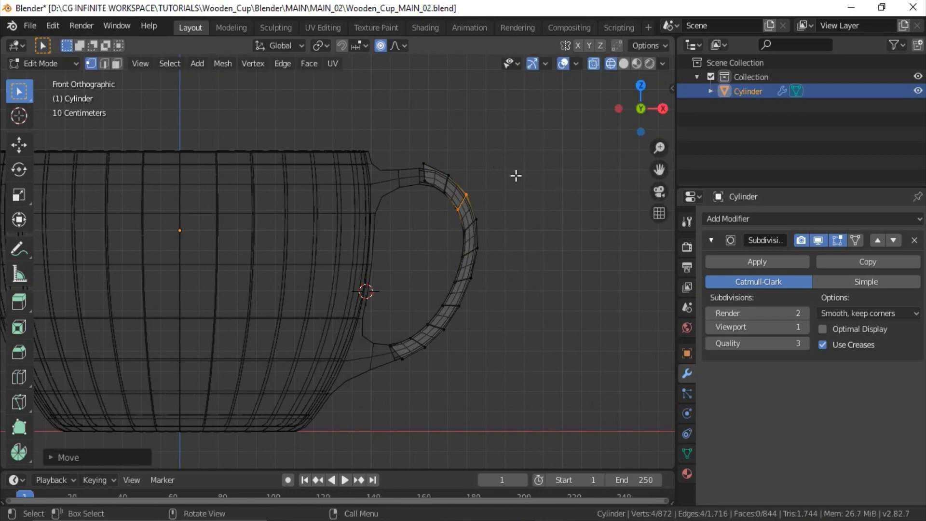
alt+click(424, 333)
alt+shift+click(415, 344)
alt+click(415, 344)
key(g)
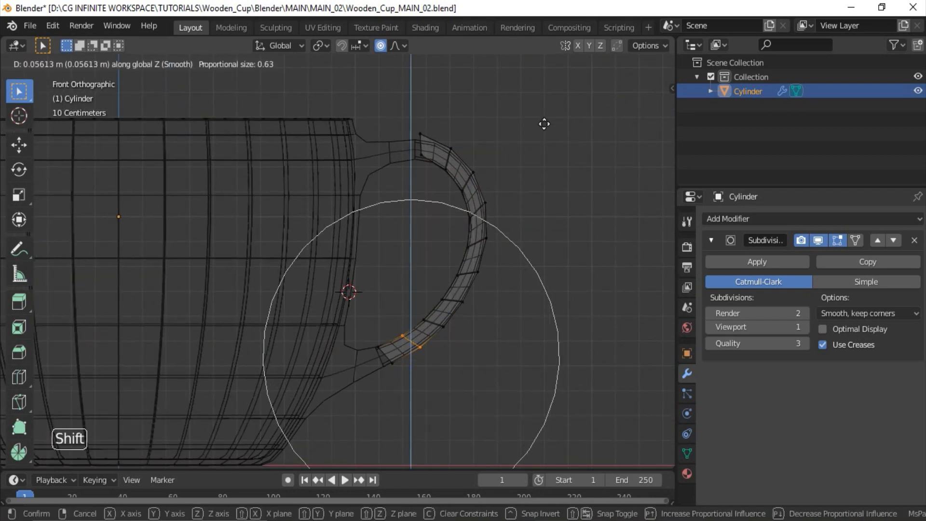
click(544, 126)
Move the handle's right-side loops and its top loop to smooth the curve
shift+middle_drag(496, 241, 458, 251)
alt+click(458, 251)
alt+shift+click(458, 251)
key(g)
scroll(516, 212, down, 3)
click(490, 212)
ctrl+middle_drag(490, 213, 443, 193)
click(459, 289)
alt+click(480, 176)
key(g)
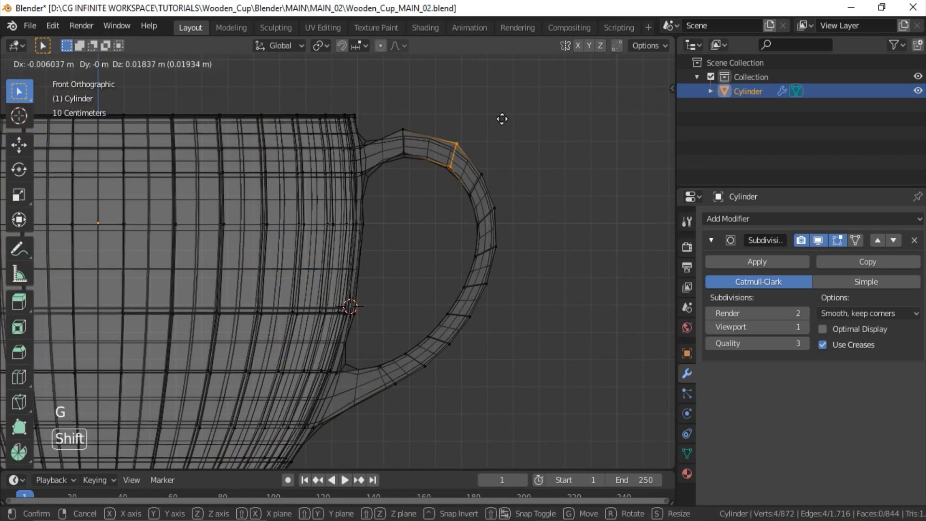
click(502, 118)
Dissolve the edges of one extra loop on the handle's right side
alt+click(486, 218)
key(2)
shift+middle_drag(497, 244, 500, 224)
scroll(500, 223, up, 4)
key(z)
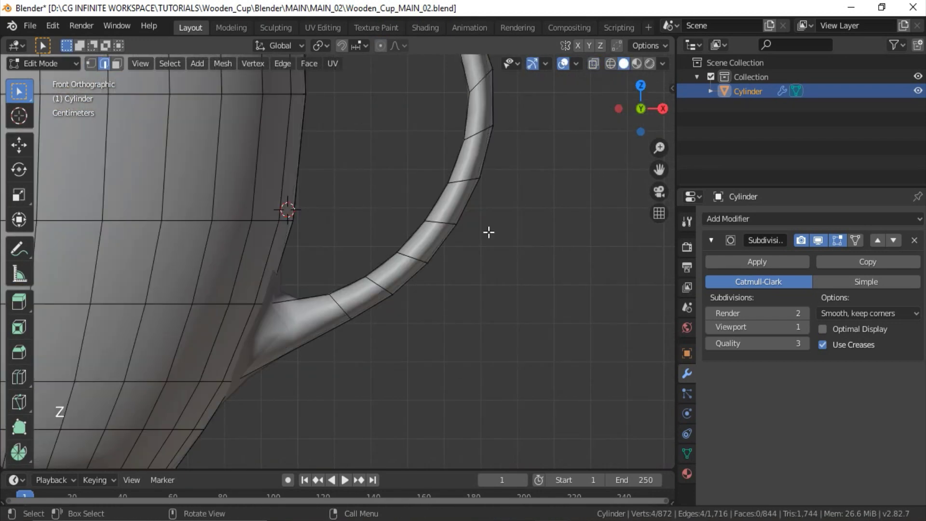
key(x)
click(412, 258)
Move and rotate another handle edge loop to round out the shape
alt+shift+click(354, 268)
key(g)
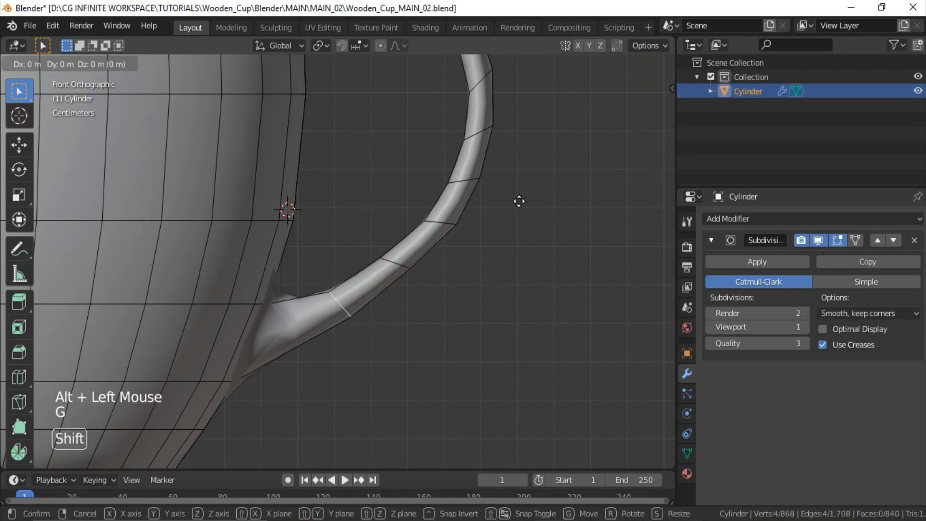
click(521, 201)
ctrl+middle_drag(521, 200, 454, 256)
key(r)
alt+click(509, 138)
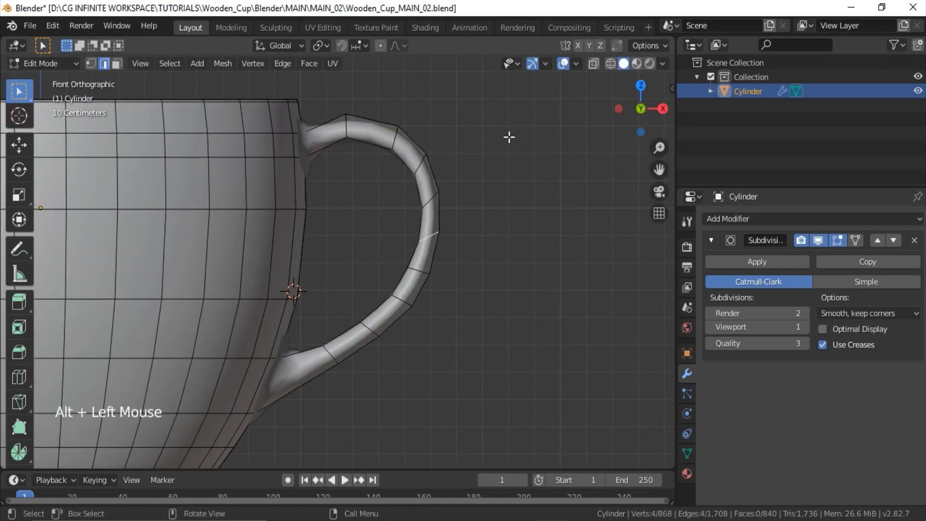
key(g)
click(456, 284)
In Object Mode, raise the Subdivision Surface viewport level to 2, then return to Edit Mode
key(Tab)
shift+middle_drag(456, 285, 448, 294)
middle_drag(449, 294, 442, 308)
shift+middle_drag(441, 309, 425, 280)
click(804, 327)
shift+middle_drag(425, 280, 368, 313)
key(Tab)
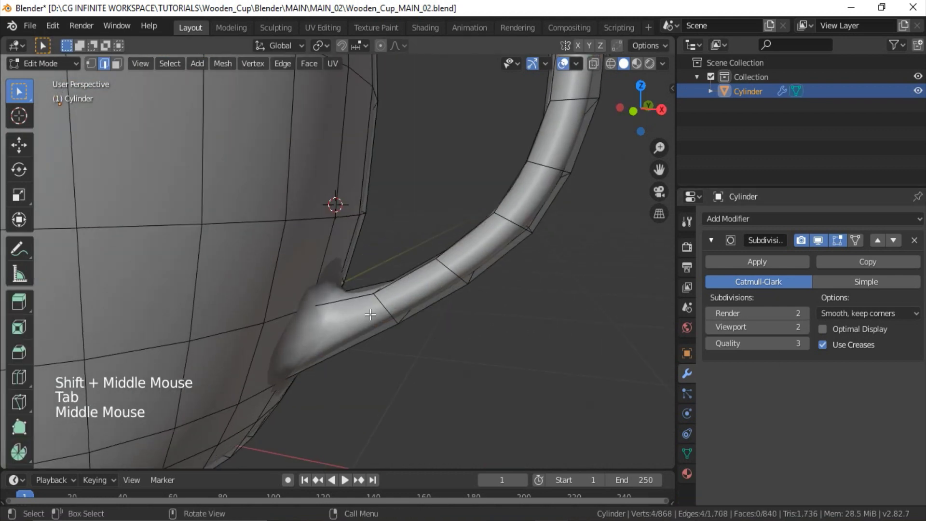
Add an even-sliding edge loop at the handle base, placed close to the cup
key(ctrl+r)
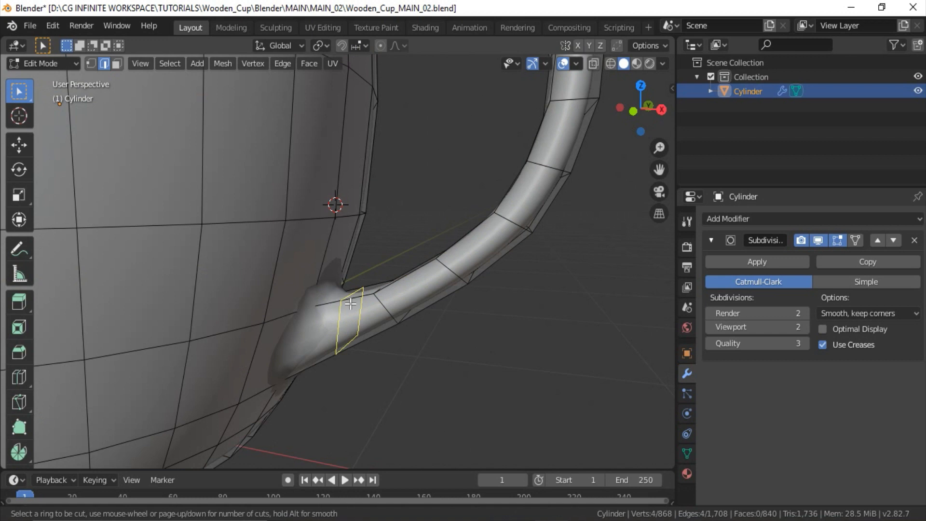
click(351, 303)
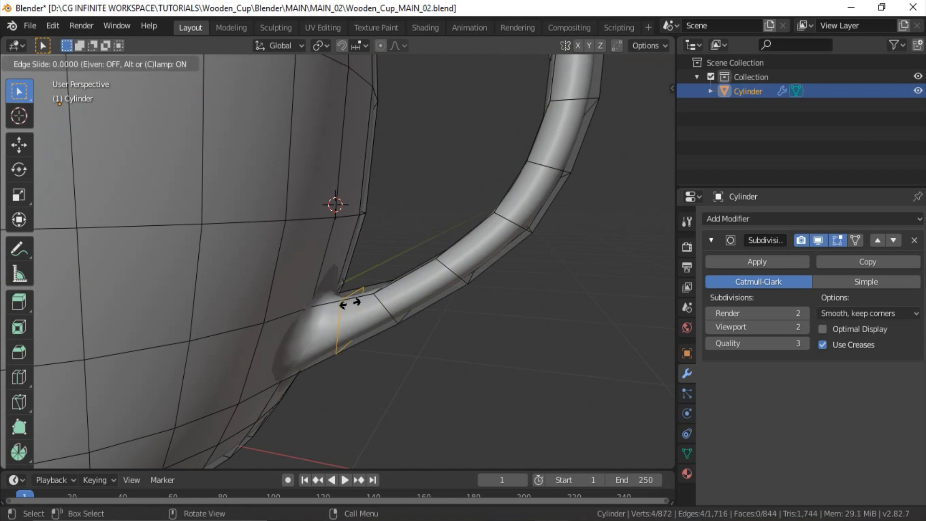
key(e)
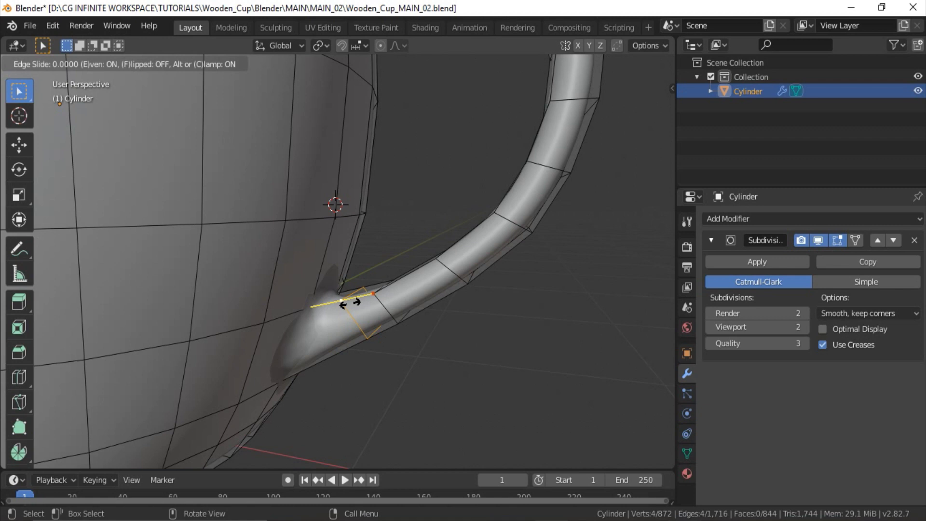
key(f)
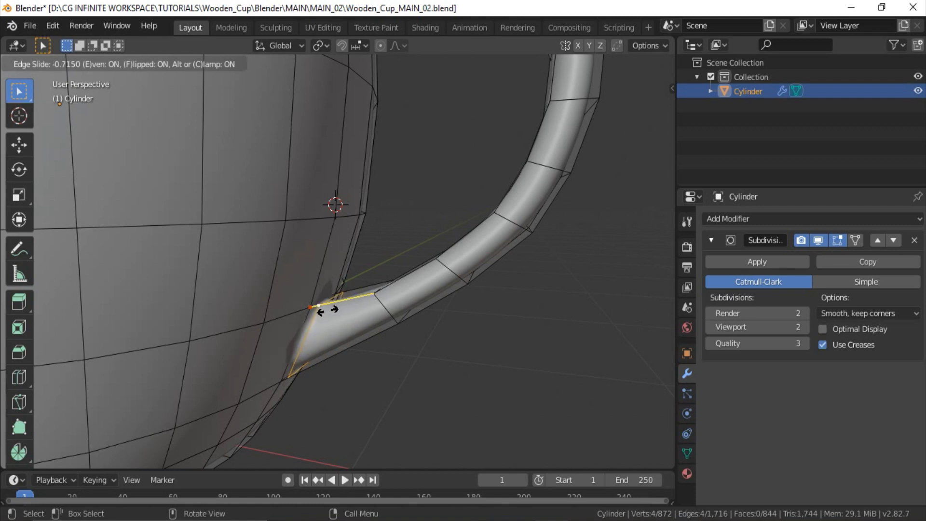
key(shift)
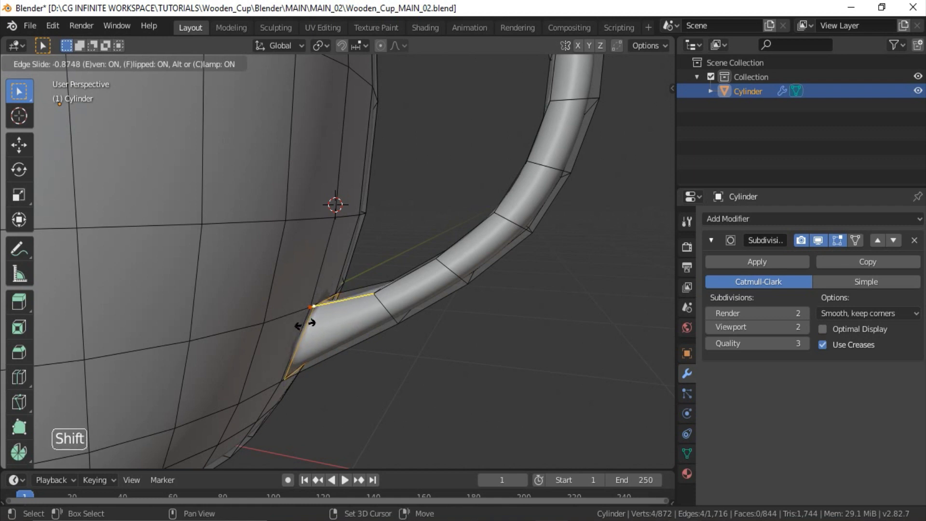
click(305, 328)
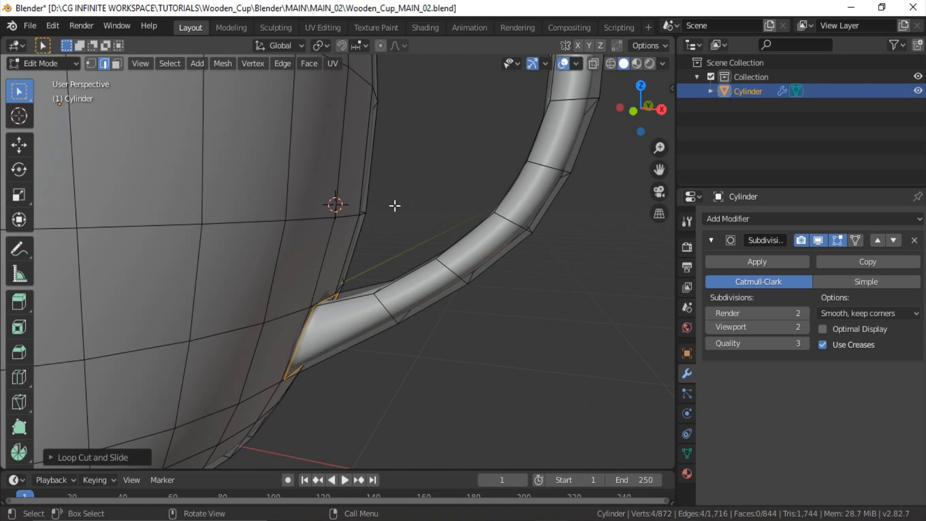
Add a second even-sliding edge loop at the handle top, close to the cup body
shift+middle_drag(421, 141, 420, 367)
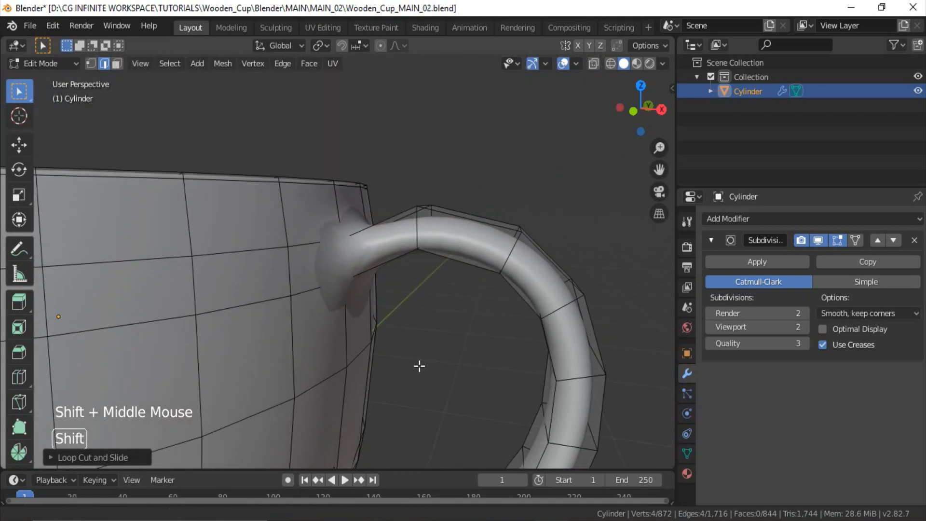
ctrl+middle_drag(420, 244, 425, 232)
key(ctrl+r)
click(426, 253)
key(e)
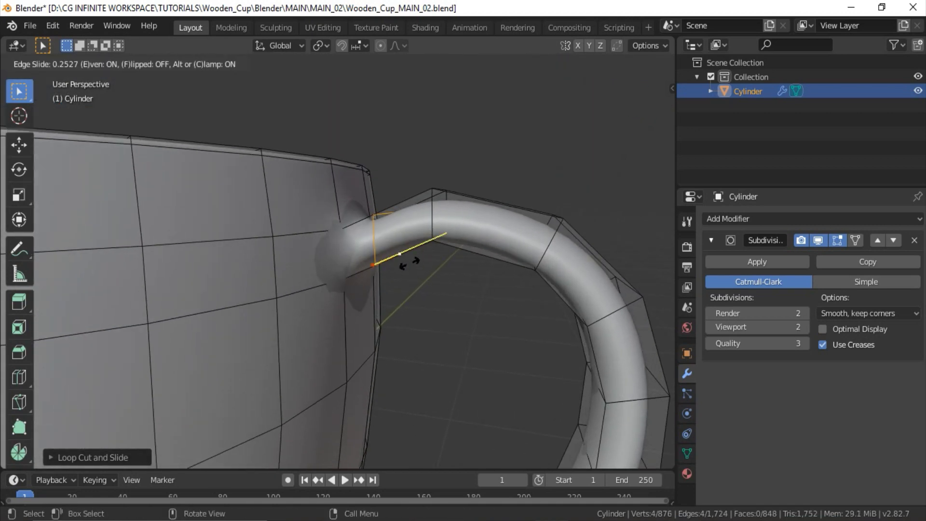
key(shift)
click(393, 272)
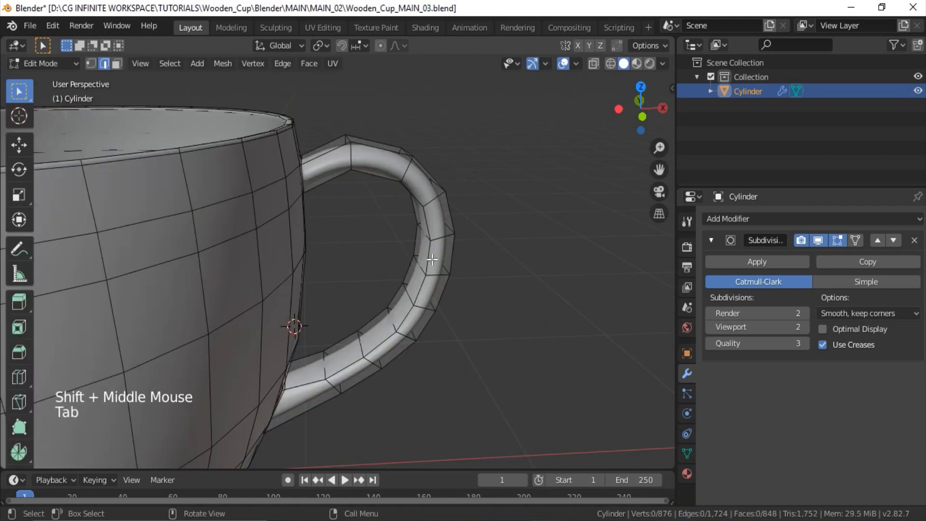
Select the handle's two inner edge loops and show the N sidebar
alt+click(429, 256)
alt+shift+click(415, 241)
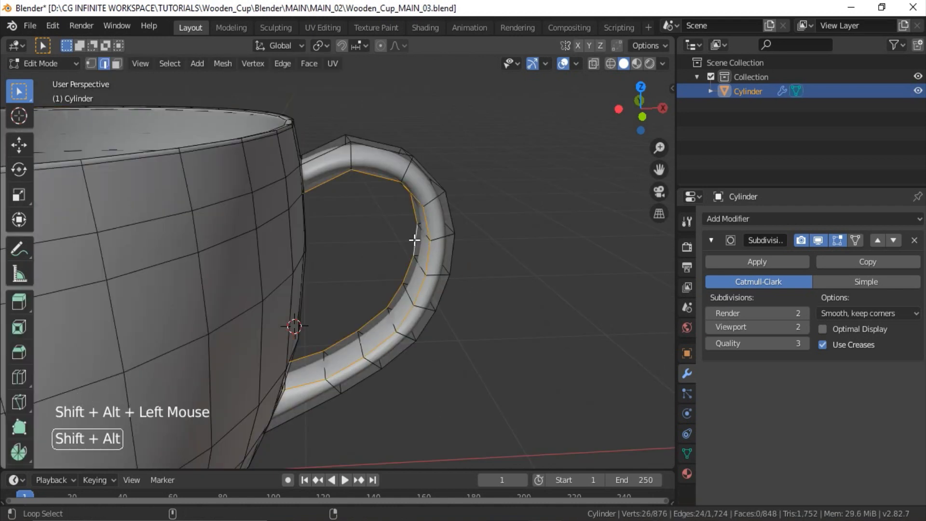
middle_drag(481, 230, 491, 205)
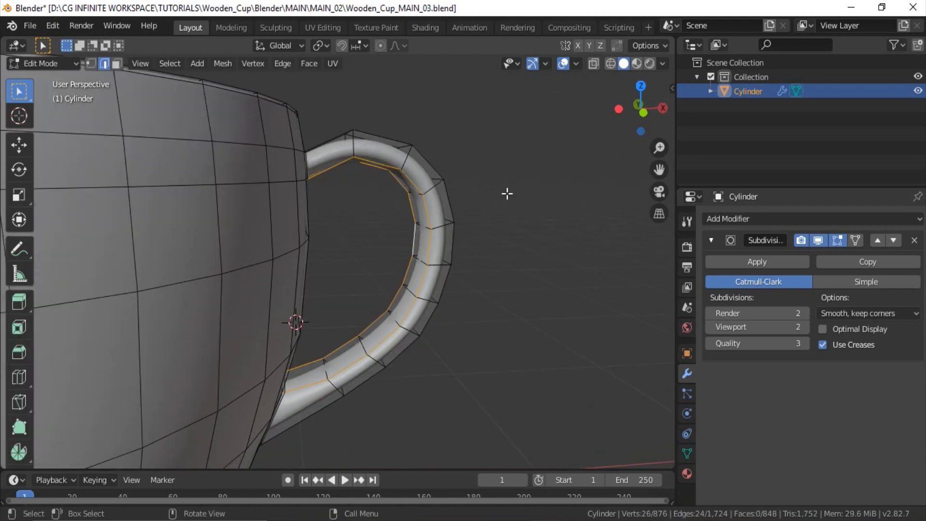
ctrl+middle_drag(531, 277, 545, 195)
key(shift+e)
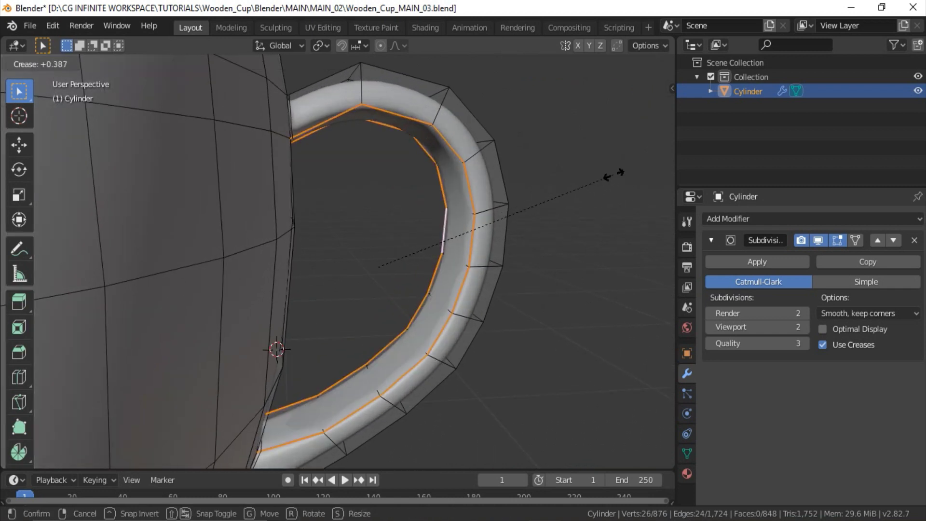
key(Escape)
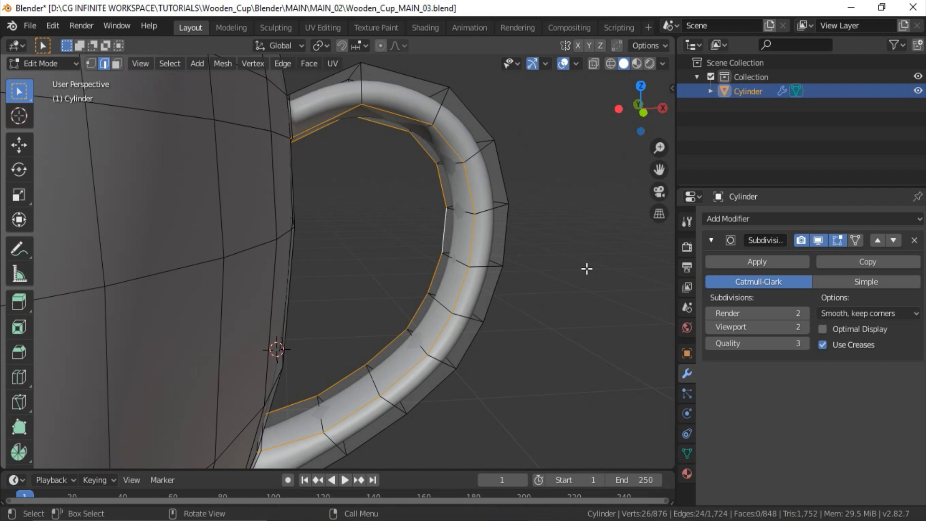
key(n)
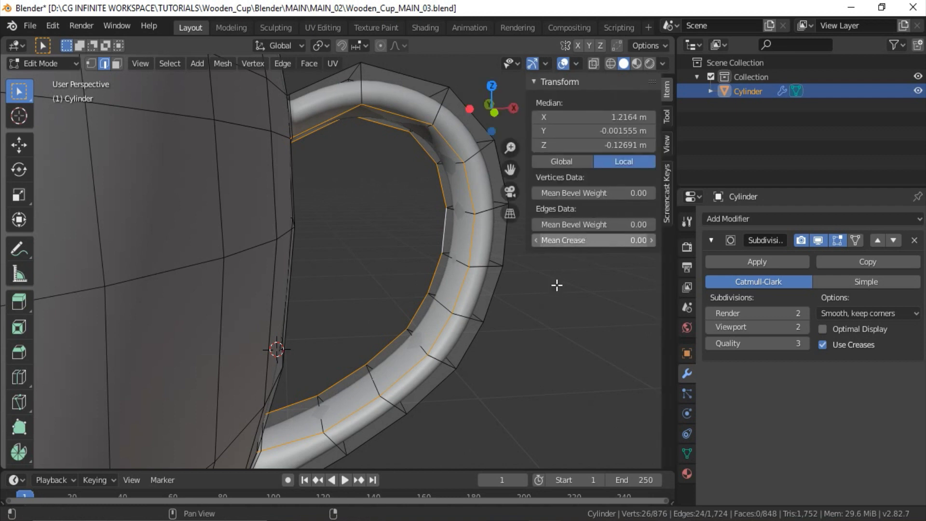
shift+middle_drag(556, 285, 529, 292)
Set the inner loops' Mean Crease to 0.90
click(574, 241)
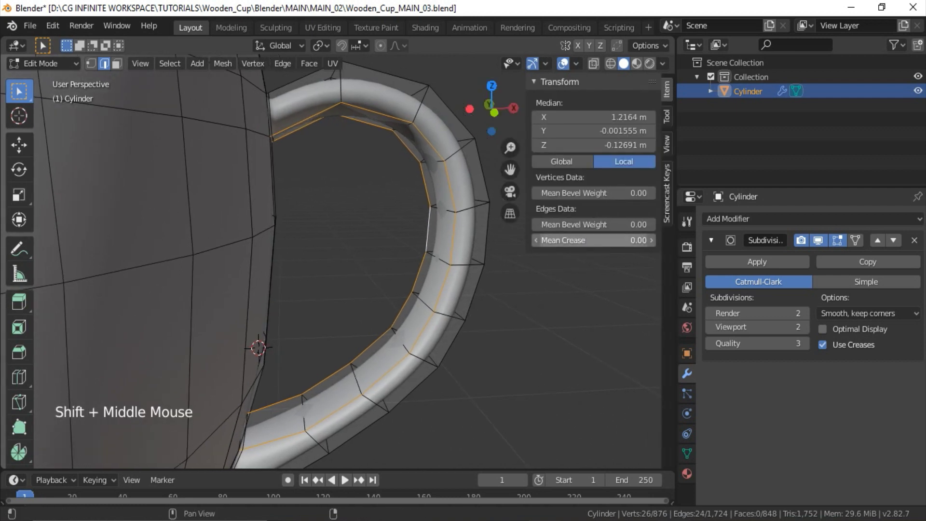
text(1)
key(Return)
click(535, 241)
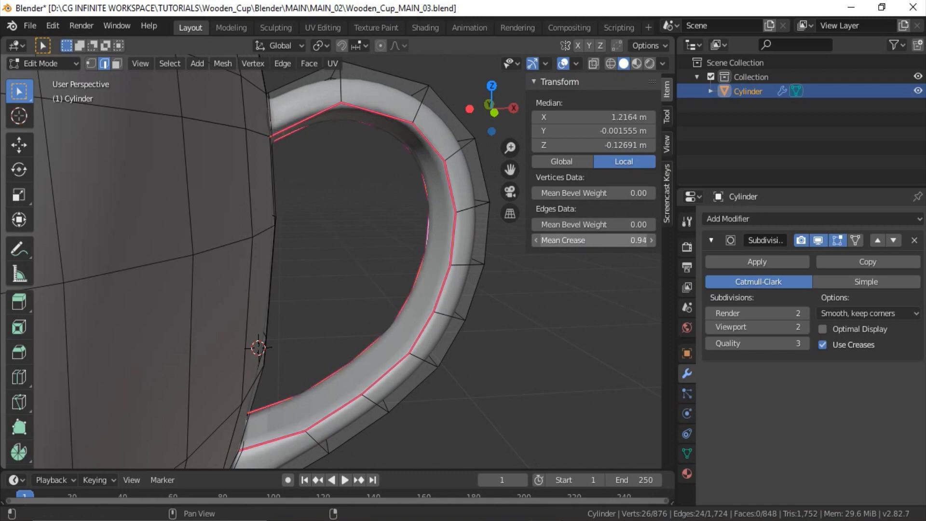
click(580, 241)
text(0.9)
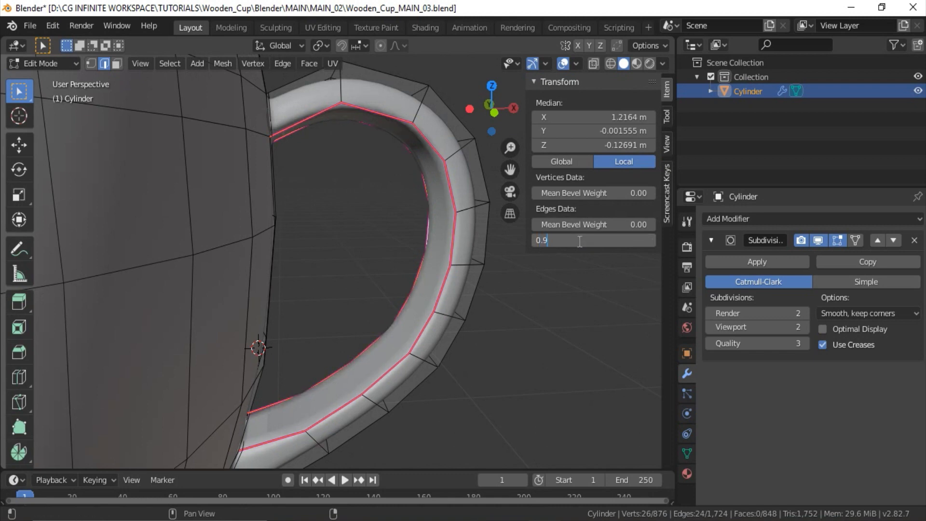
key(Return)
Select the handle's outer edge loop and lower its crease
shift+middle_drag(492, 304, 386, 285)
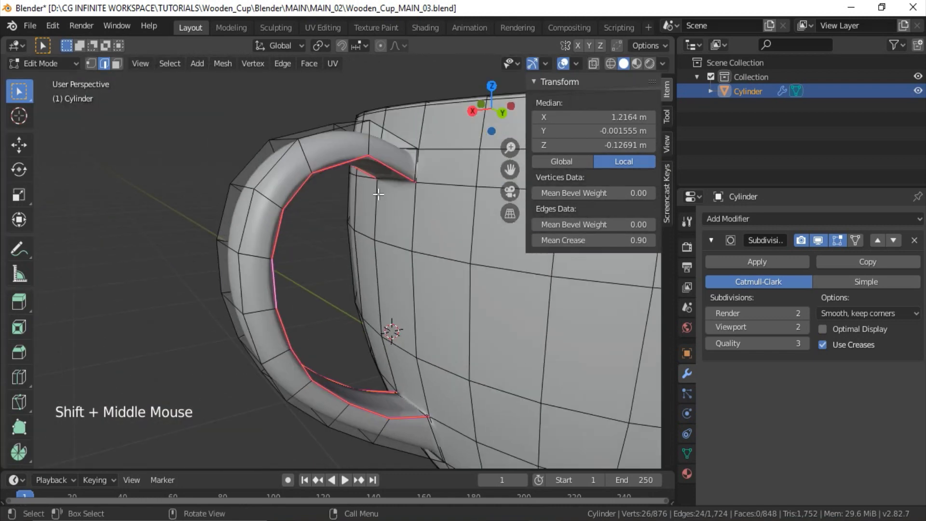
alt+click(385, 286)
click(535, 240)
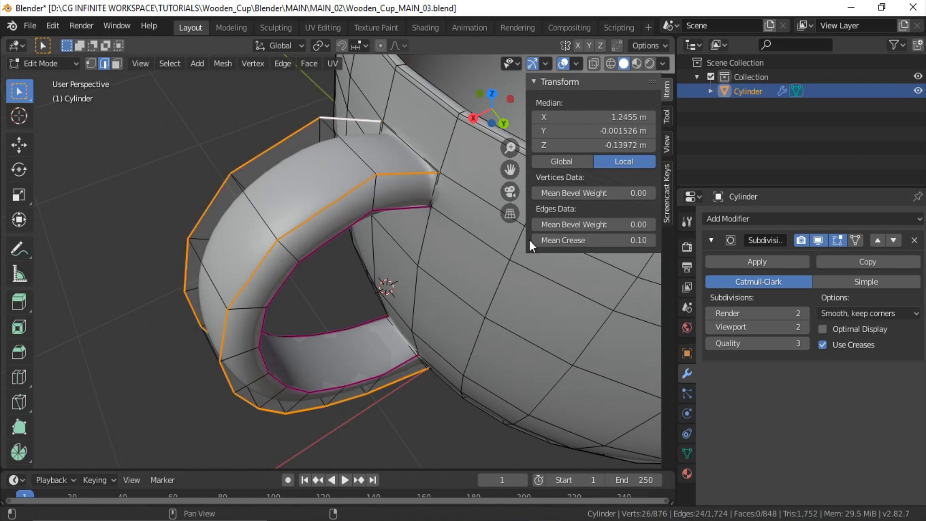
Lower the outer handle loop's crease a step further
click(653, 240)
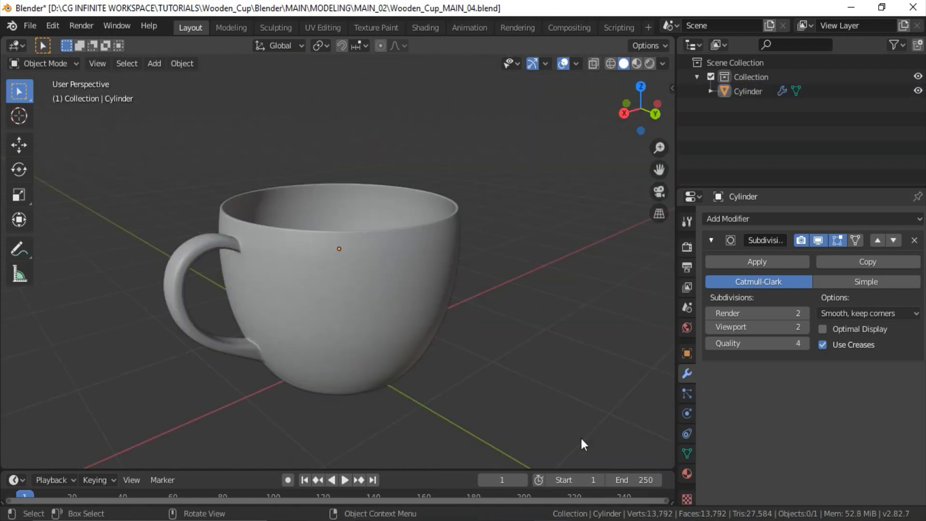